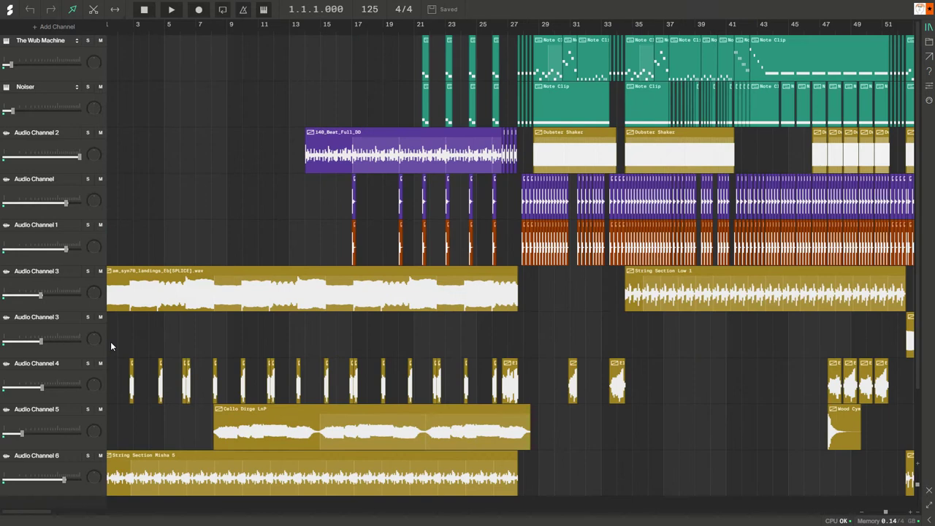
# Switch the playback position display to elapsed time and play the song from bar 1.
pyautogui.scroll(3, 111, 341)
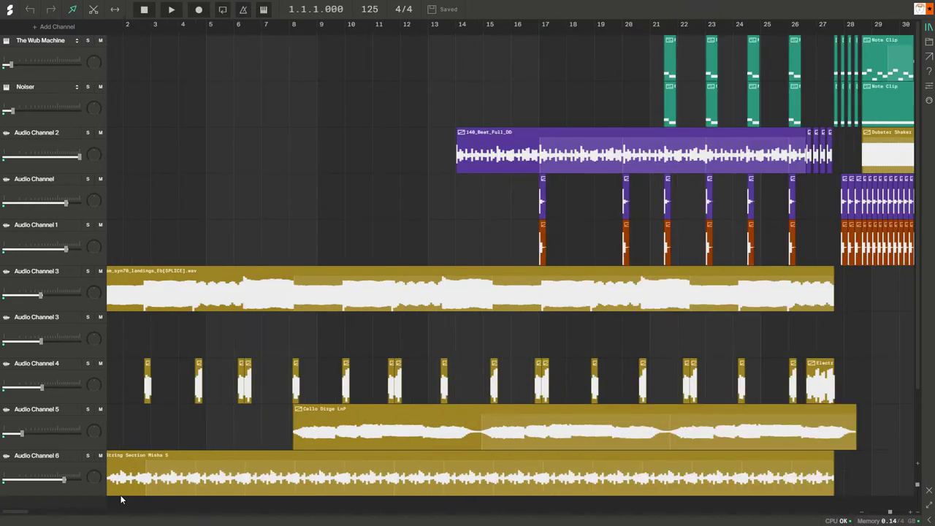
pyautogui.scroll(3, 38, 515)
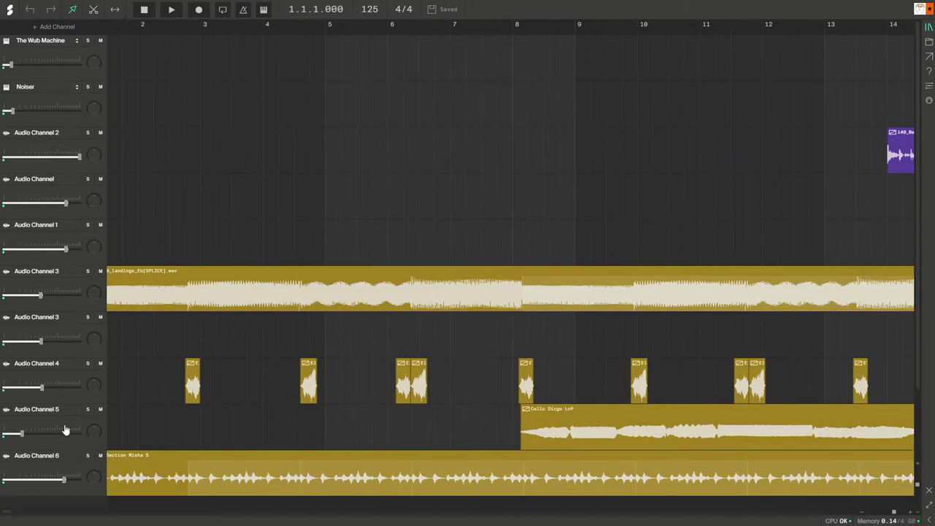
pyautogui.moveTo(4, 516); pyautogui.dragTo(1, 518)
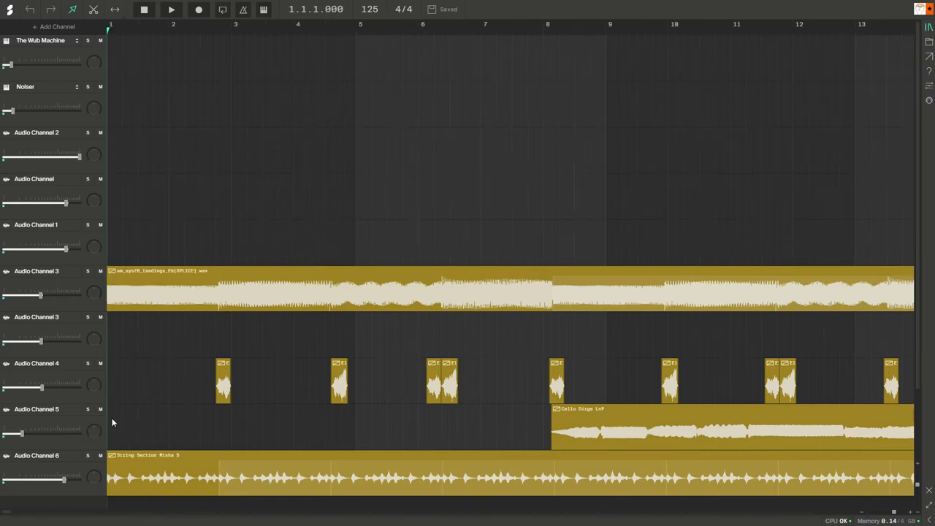
pyautogui.scroll(-3, 111, 417)
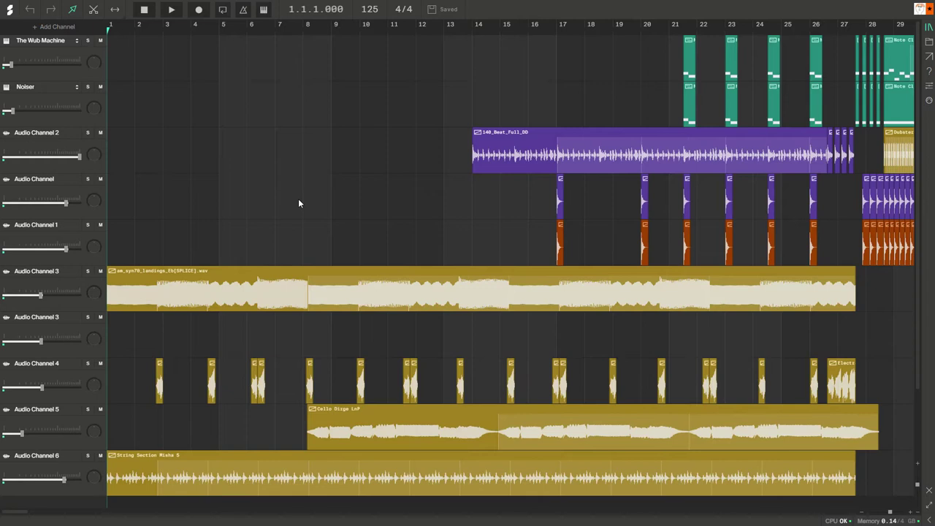
pyautogui.click(316, 9)
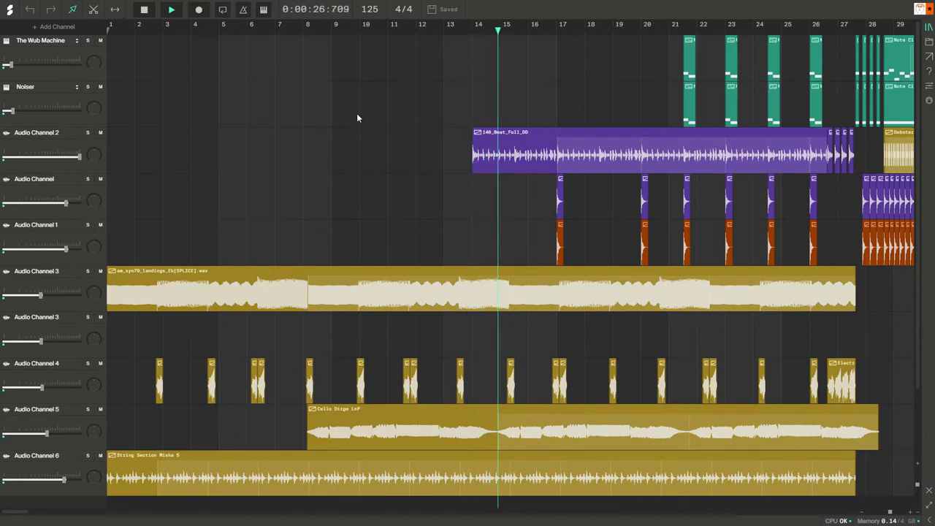
# Follow the playback through the intro and build-up, examining the upcoming clips as far as bar 50.
pyautogui.hscroll(2, 25, 516)
pyautogui.hscroll(10, 25, 517)
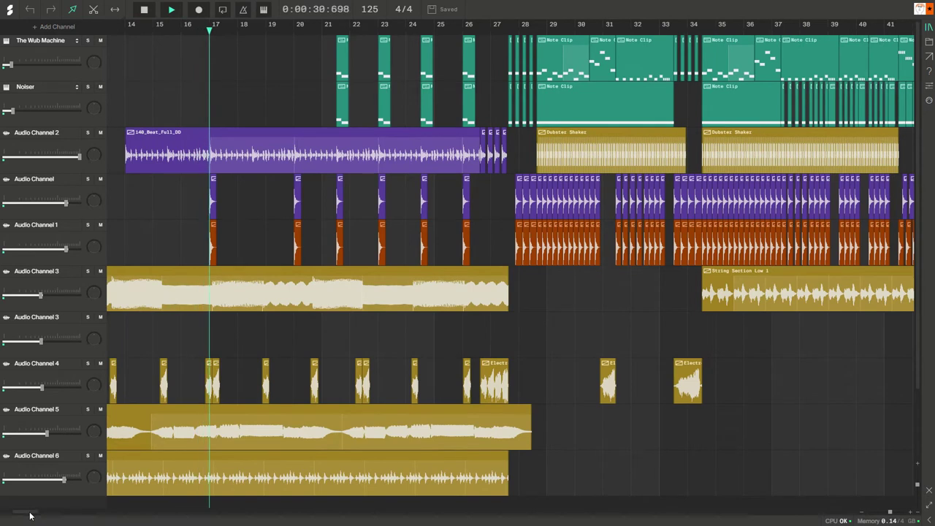
pyautogui.hscroll(-2, 33, 515)
pyautogui.hscroll(8, 33, 515)
pyautogui.hscroll(5, 33, 515)
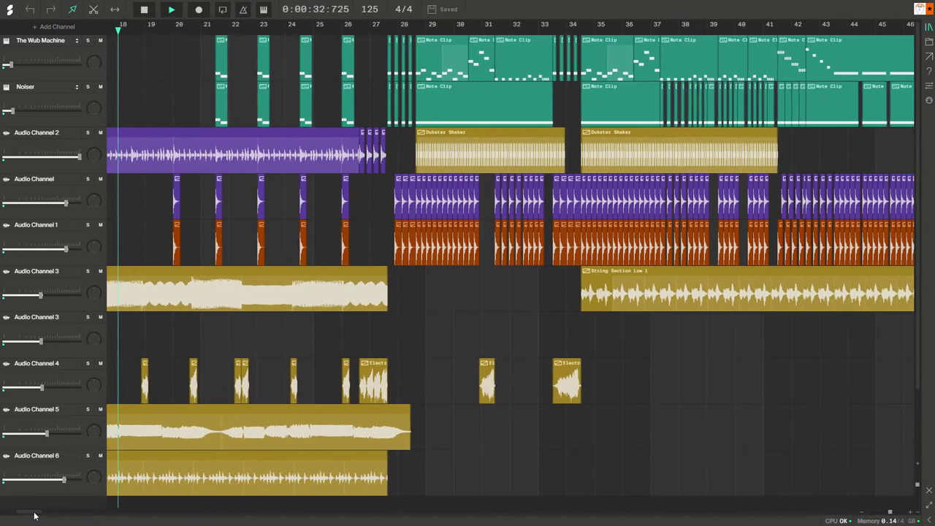
pyautogui.hscroll(5, 36, 516)
pyautogui.hscroll(4, 38, 516)
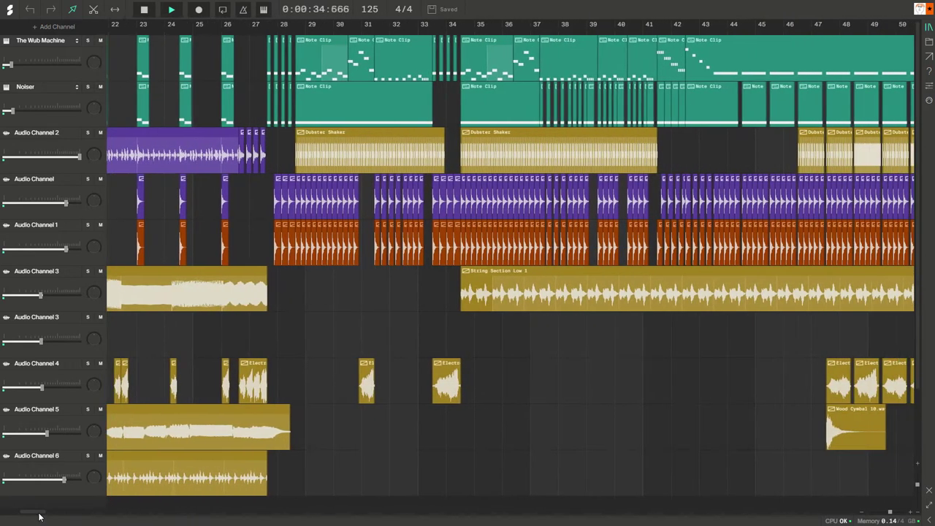
pyautogui.hscroll(-6, 38, 517)
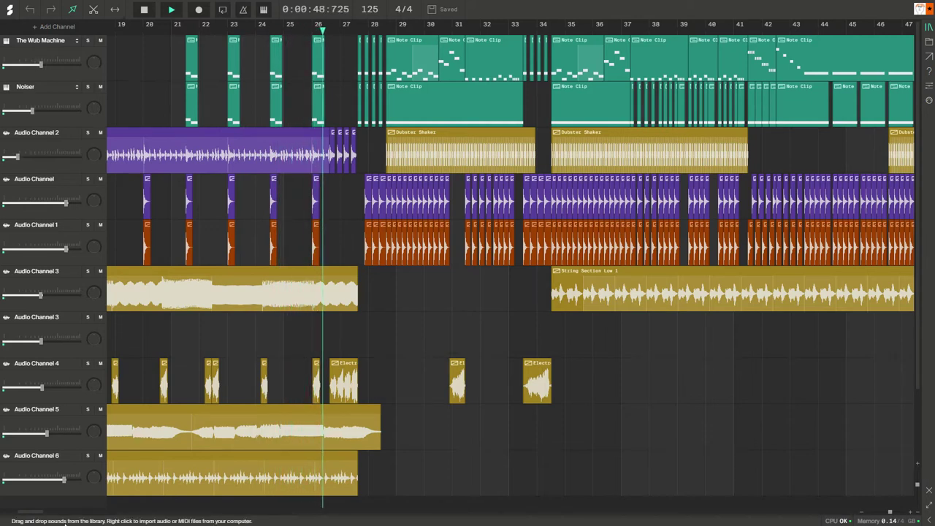
# Follow the playback through both drops and the breakdown to the end of the song.
pyautogui.moveTo(39, 514); pyautogui.dragTo(48, 517)
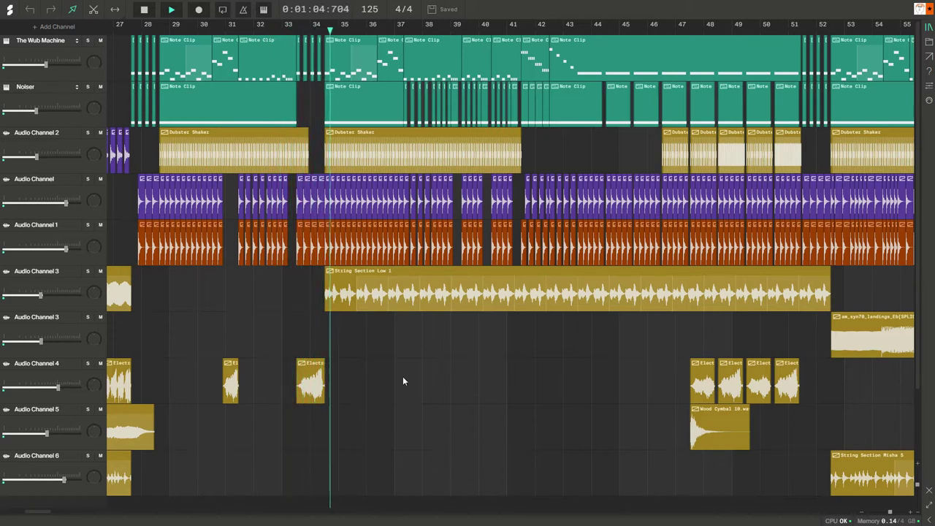
pyautogui.moveTo(40, 518); pyautogui.dragTo(109, 518)
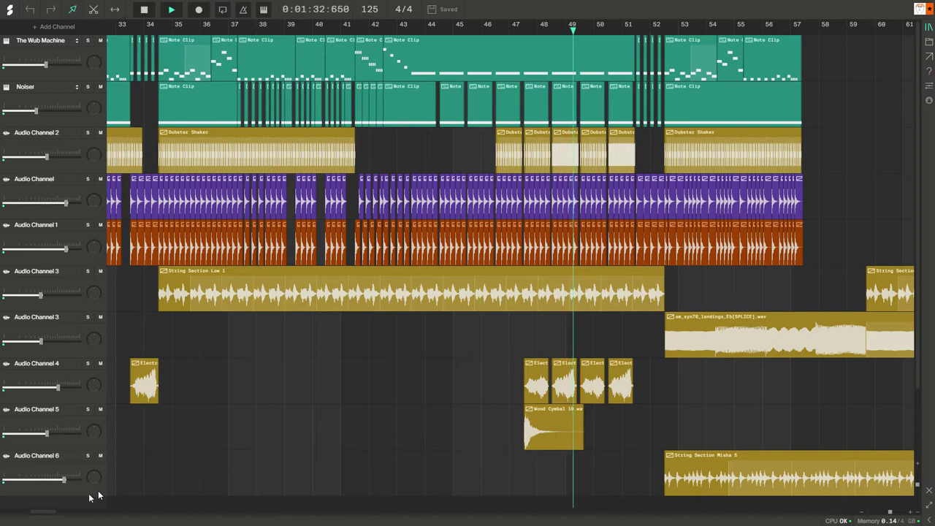
pyautogui.moveTo(52, 517); pyautogui.dragTo(62, 519)
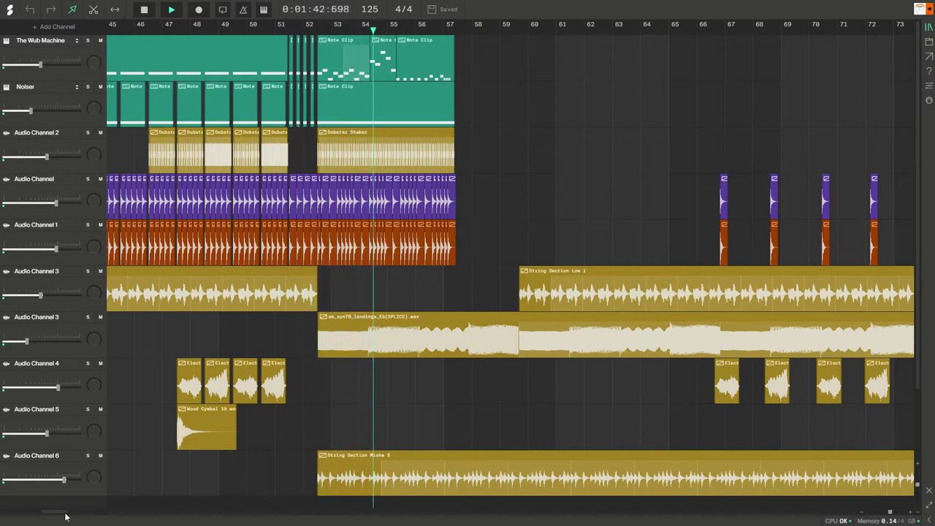
pyautogui.hscroll(2, 61, 517)
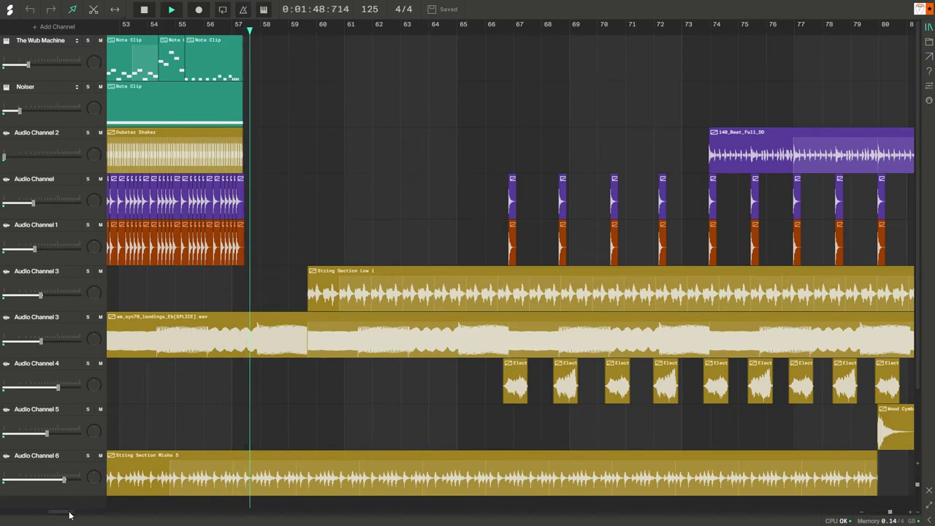
pyautogui.hscroll(1, 70, 517)
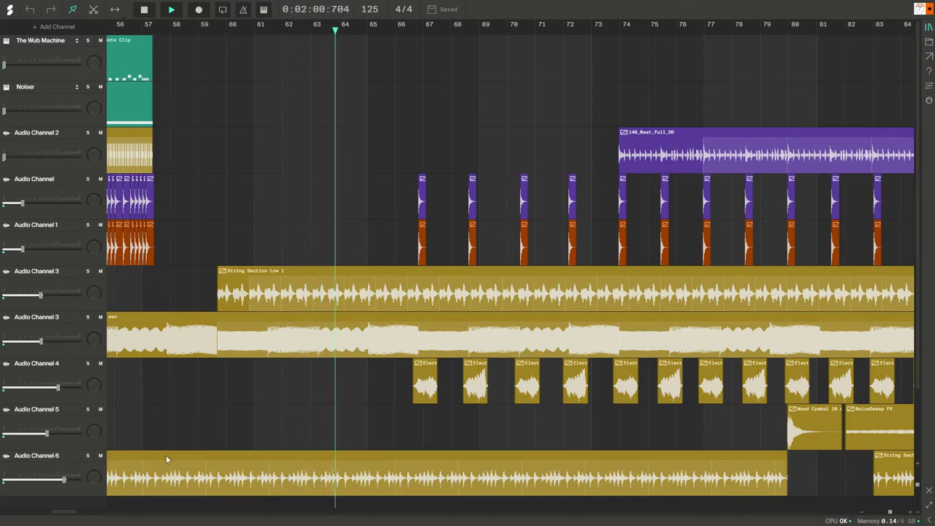
pyautogui.moveTo(63, 515); pyautogui.dragTo(70, 516)
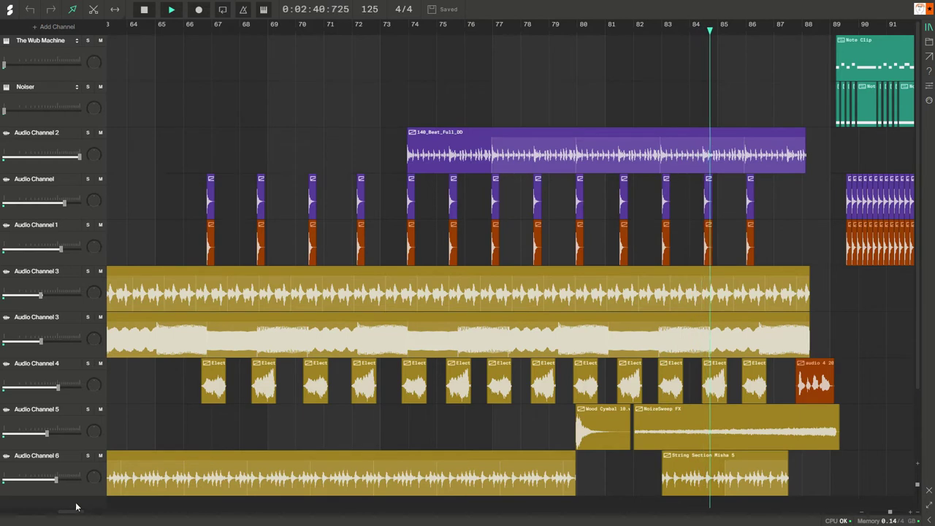
pyautogui.moveTo(77, 511); pyautogui.dragTo(95, 515)
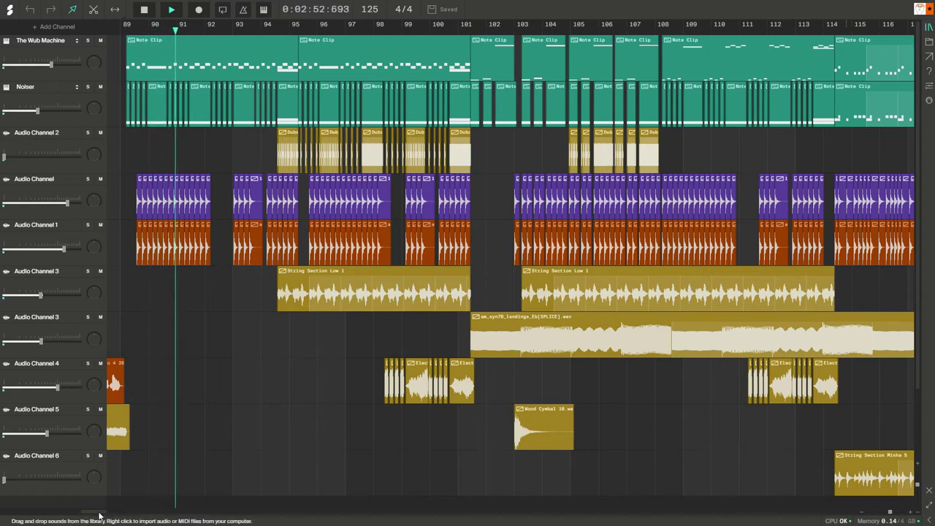
pyautogui.moveTo(101, 513); pyautogui.dragTo(104, 514)
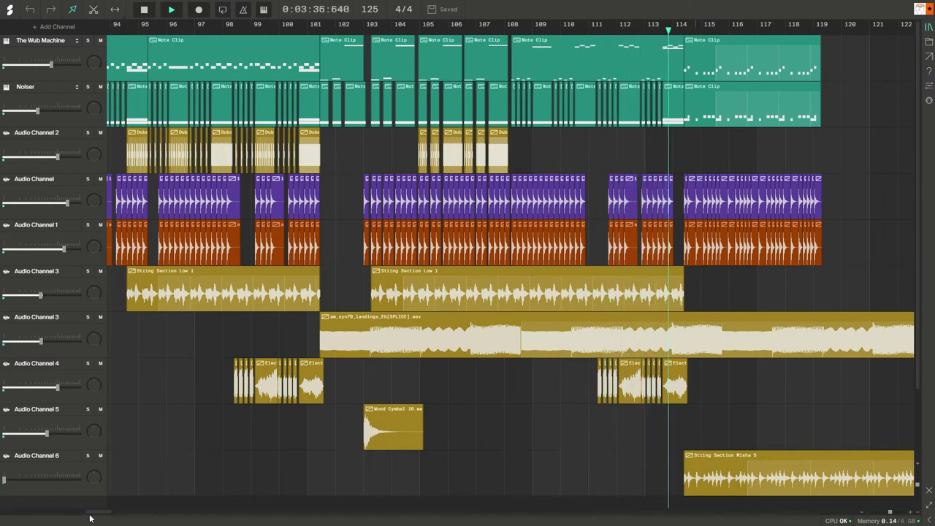
pyautogui.moveTo(90, 518); pyautogui.dragTo(114, 506)
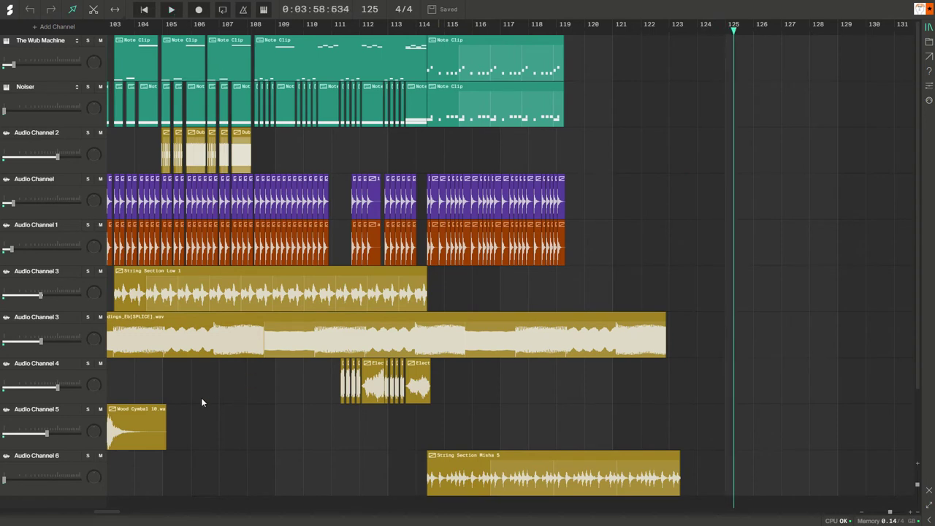
# Examine the overall arrangement of all channels from the ending back to bar 1.
pyautogui.scroll(-3, 202, 399)
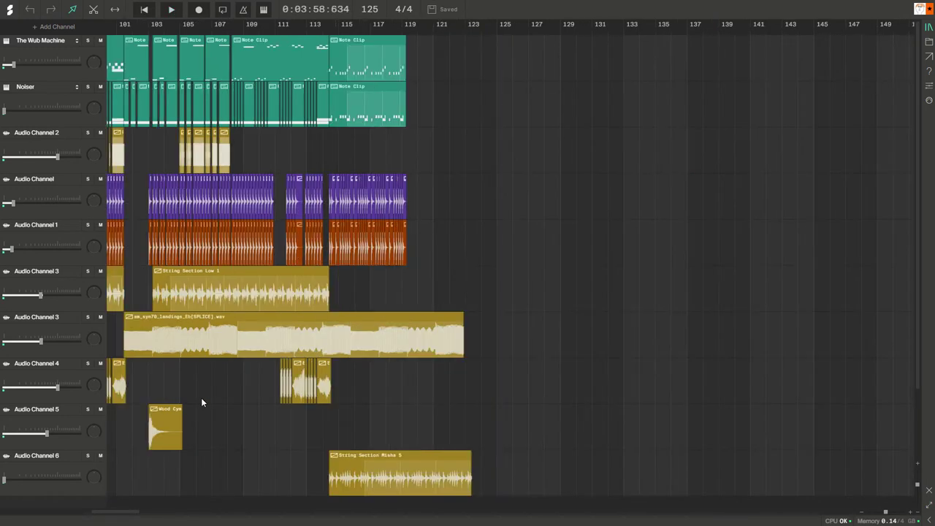
pyautogui.scroll(-2, 201, 401)
pyautogui.scroll(-2, 158, 511)
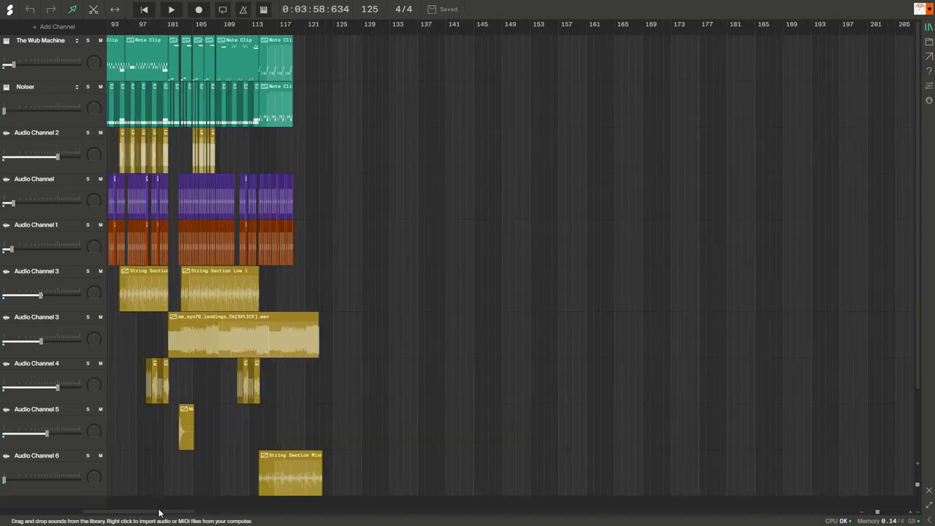
pyautogui.hscroll(-15, 152, 519)
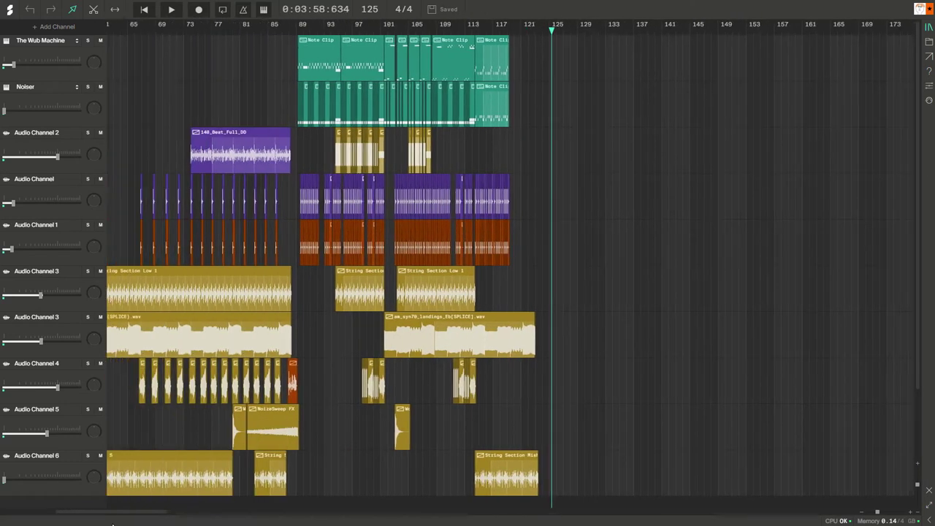
pyautogui.hscroll(-3, 152, 519)
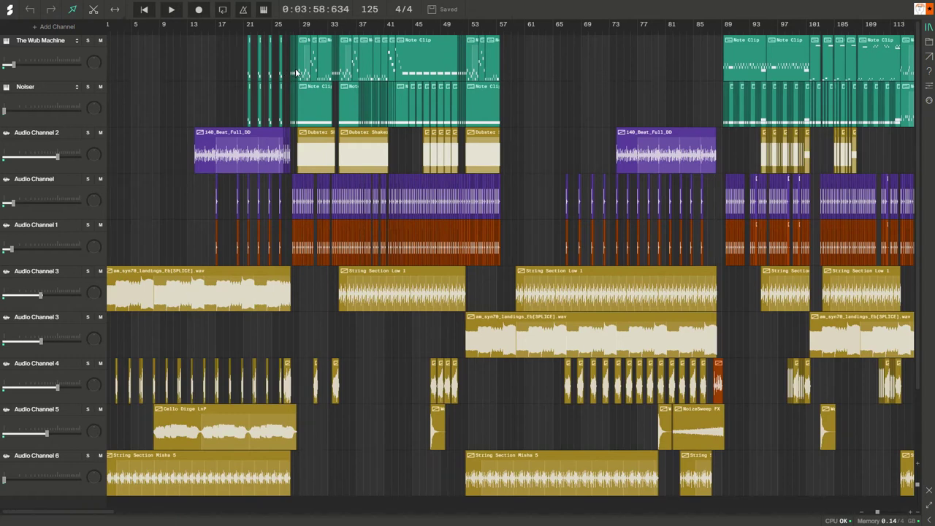
pyautogui.scroll(-2, 295, 70)
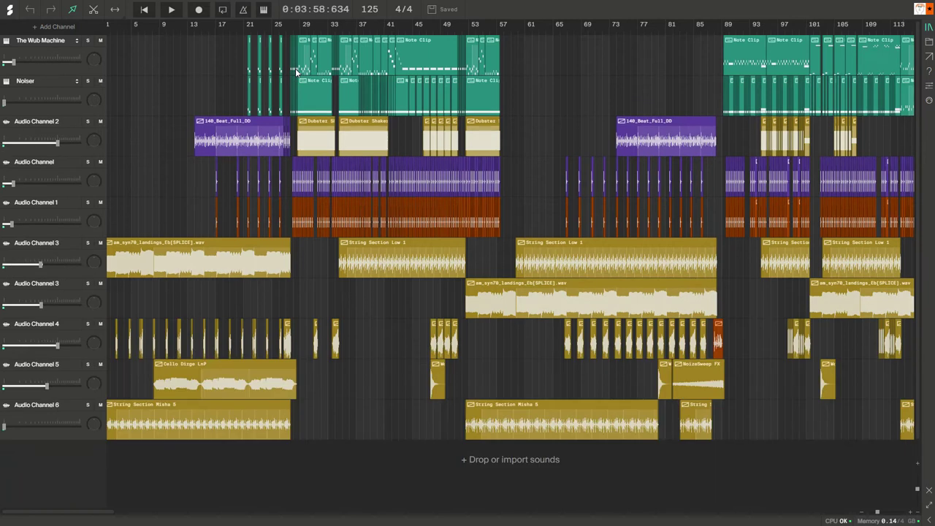
pyautogui.scroll(1, 295, 68)
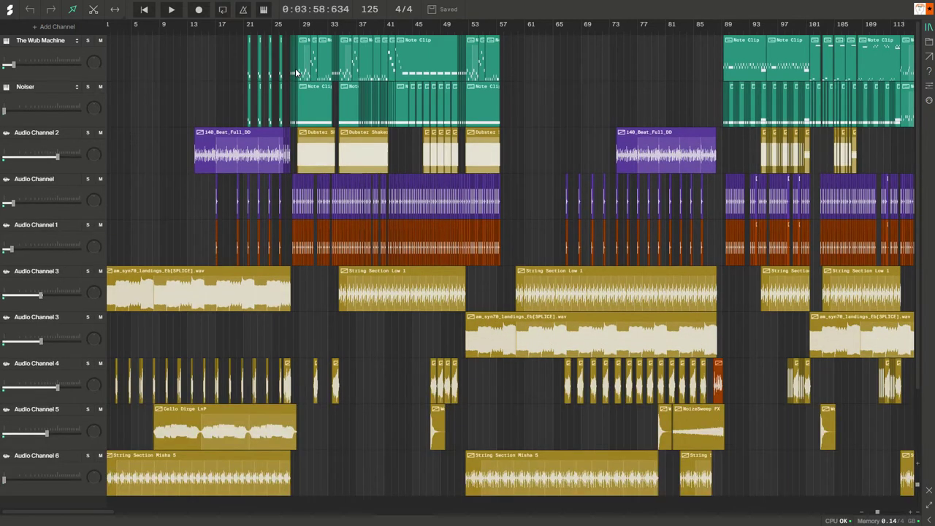
pyautogui.scroll(1, 295, 68)
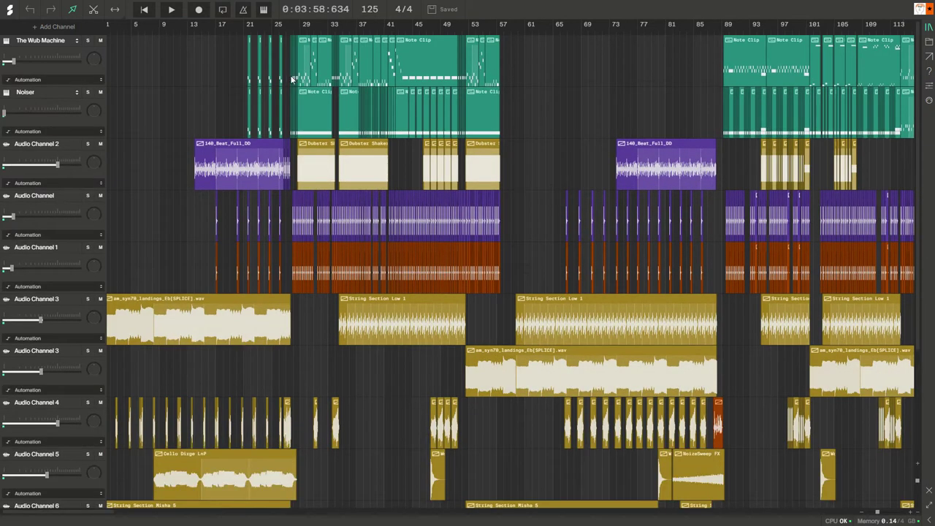
# Show the instrument and effects of The Wub Machine channel and solo it for playback around bar 27.
pyautogui.scroll(2, 285, 76)
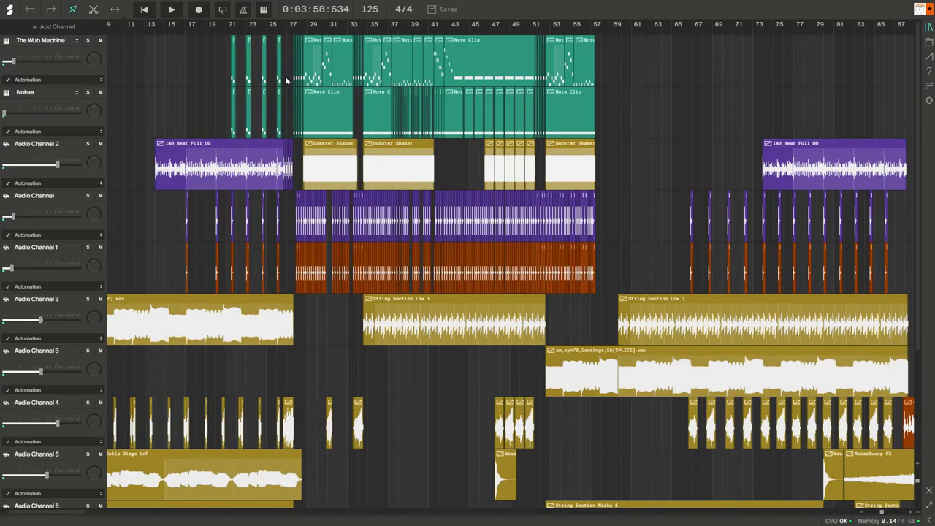
pyautogui.scroll(1, 285, 76)
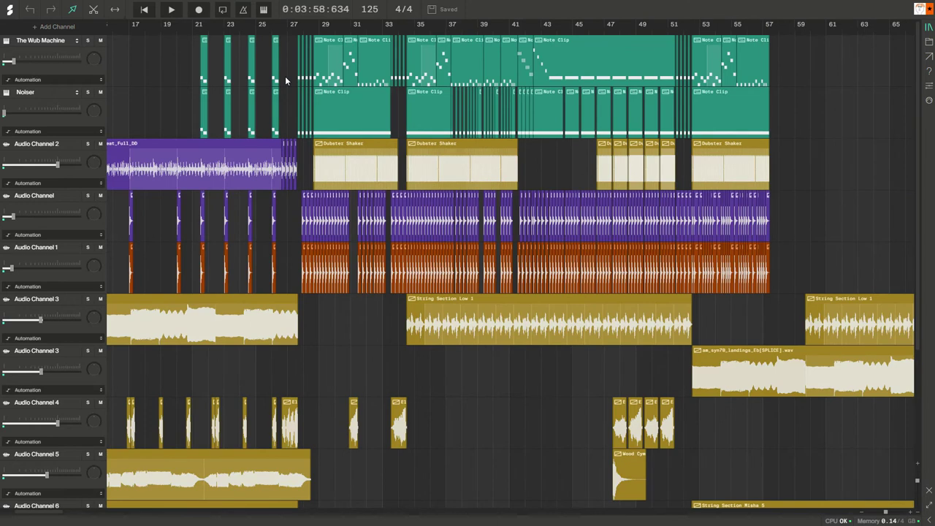
pyautogui.scroll(1, 285, 76)
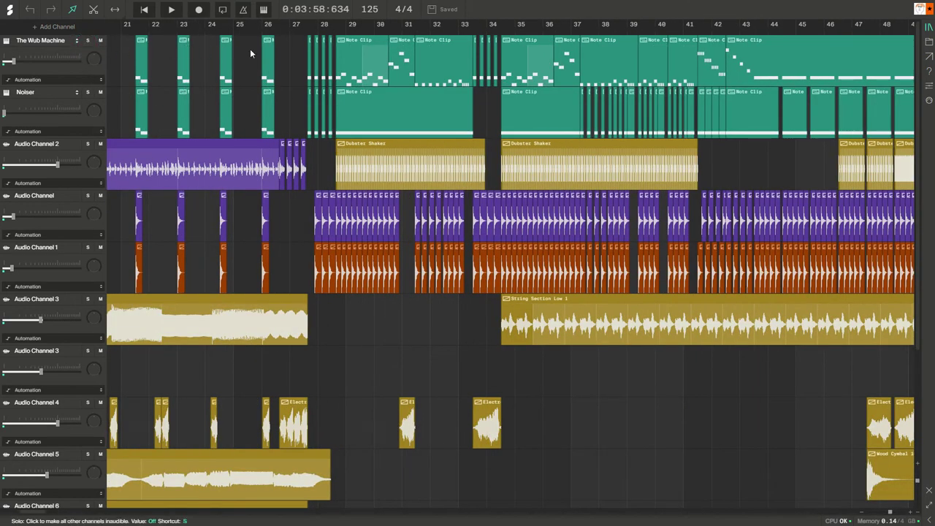
pyautogui.press('d')
pyautogui.press('s')
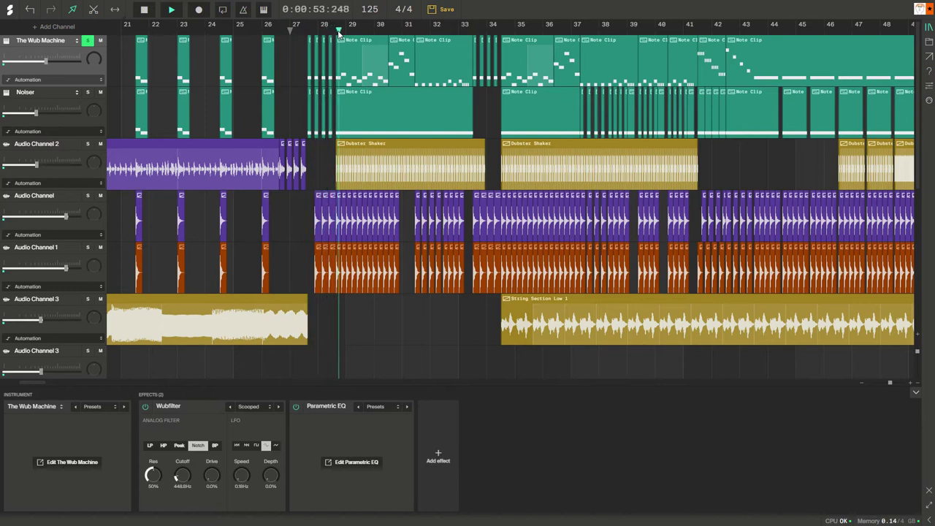
# Play The Wub Machine with the Wubfilter and Parametric EQ bypassed, and re-enable both effects to compare the sound.
pyautogui.click(171, 10)
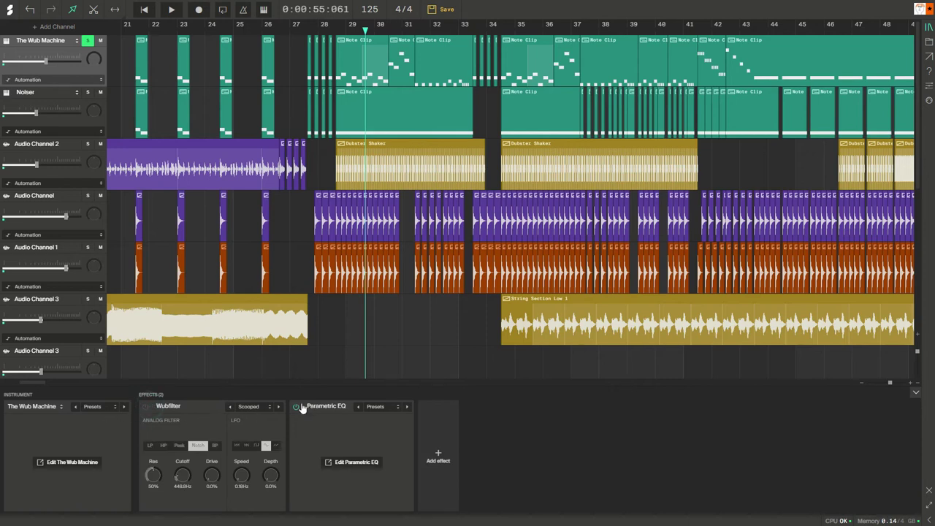
pyautogui.click(171, 10)
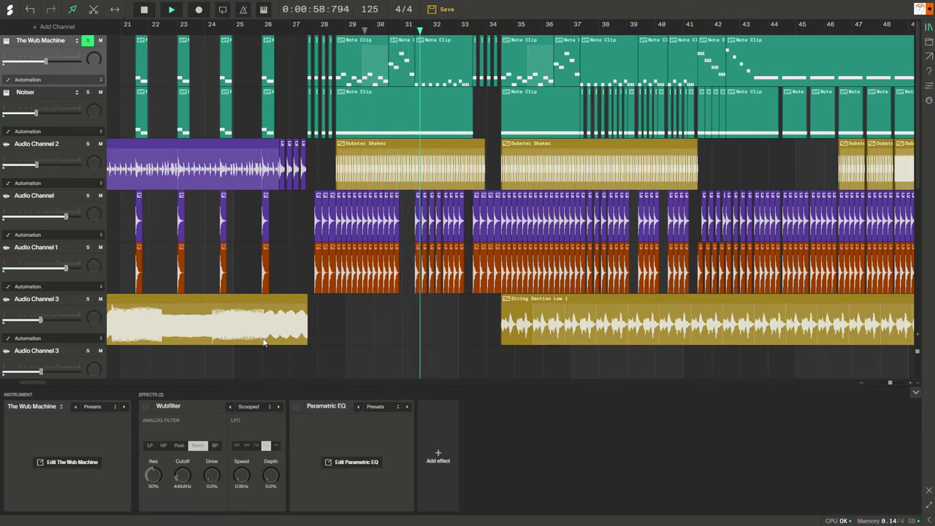
pyautogui.click(145, 409)
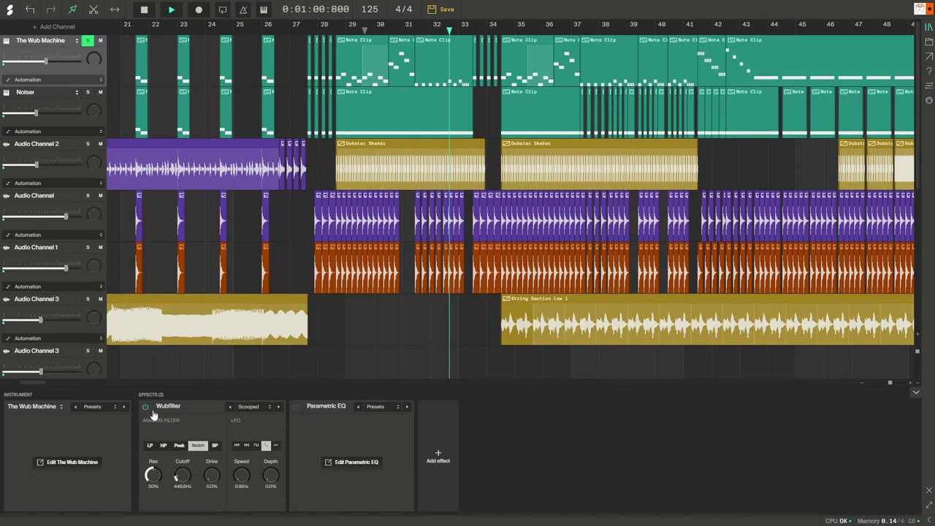
pyautogui.click(295, 410)
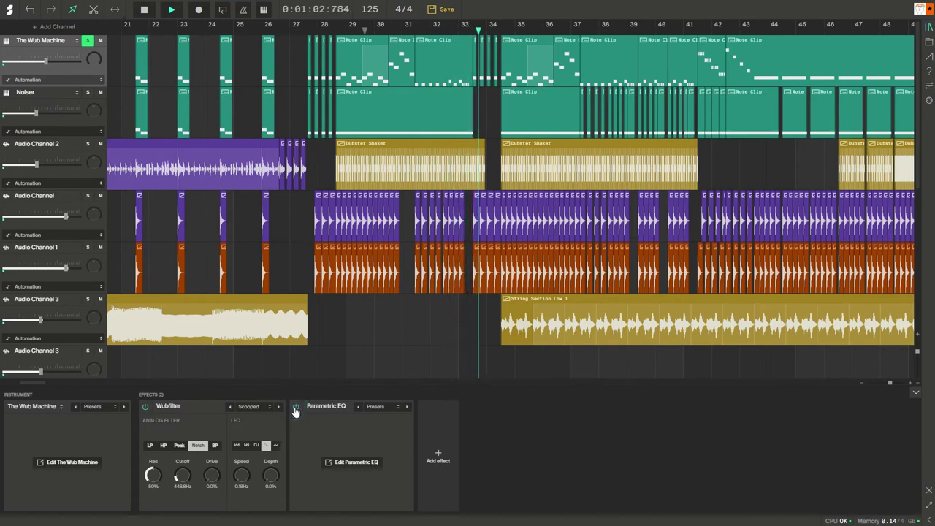
pyautogui.click(144, 410)
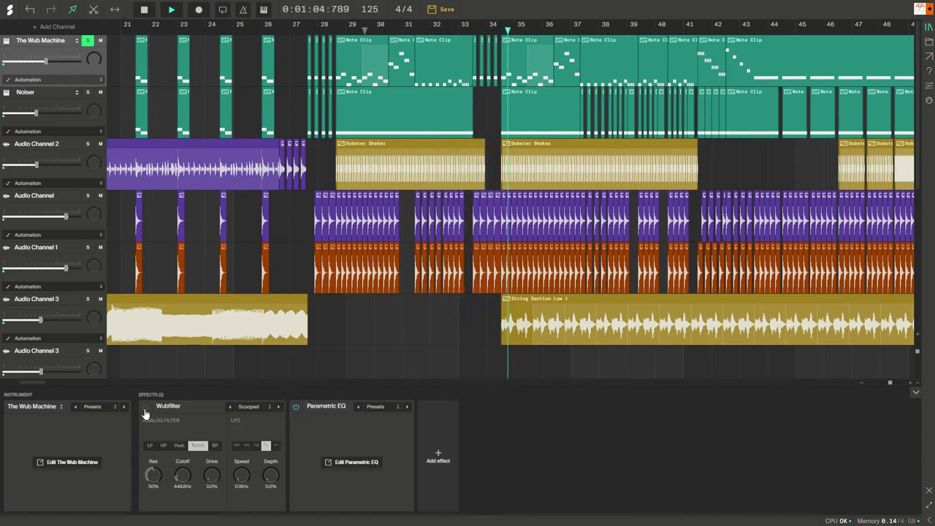
pyautogui.click(145, 409)
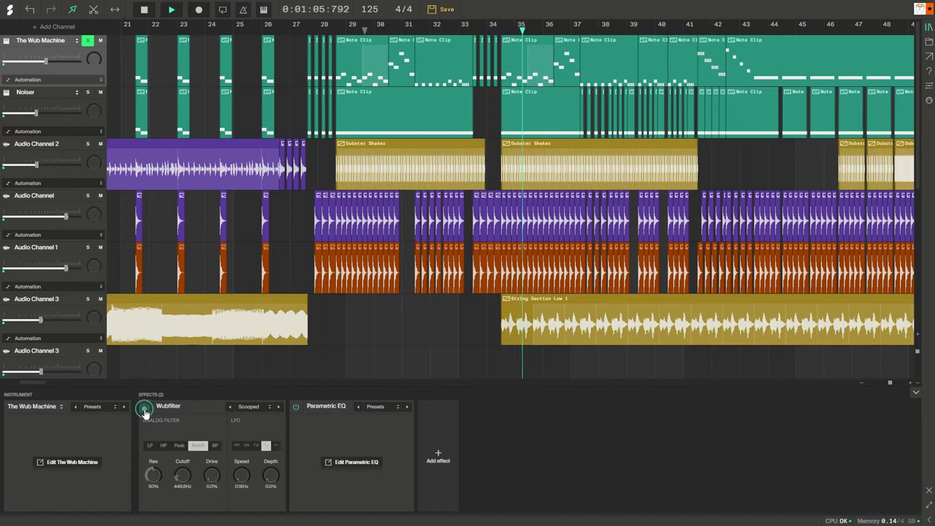
# Open The Wub Machine's Parametric EQ, set its analyzer to Bars and replay from about bar 28 to view the spectrum.
pyautogui.click(364, 463)
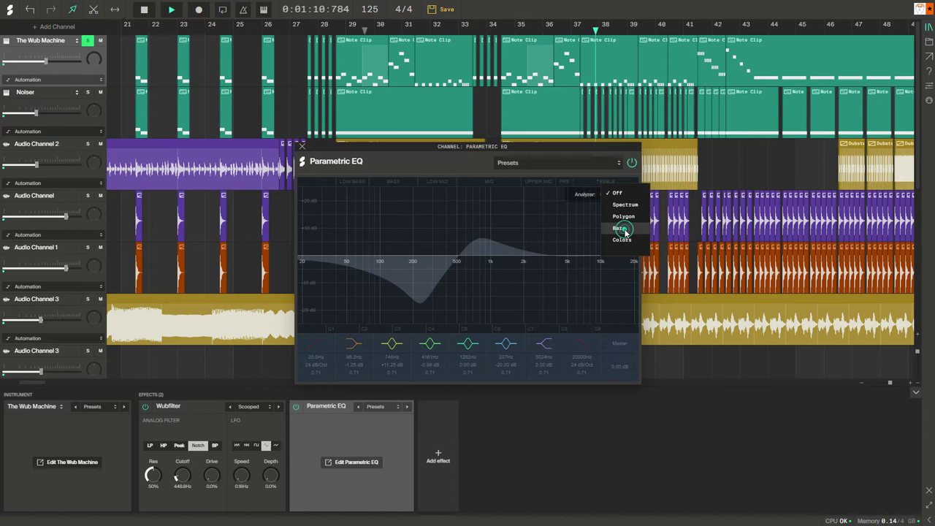
pyautogui.click(610, 224)
pyautogui.moveTo(458, 153); pyautogui.dragTo(400, 173)
pyautogui.click(326, 28)
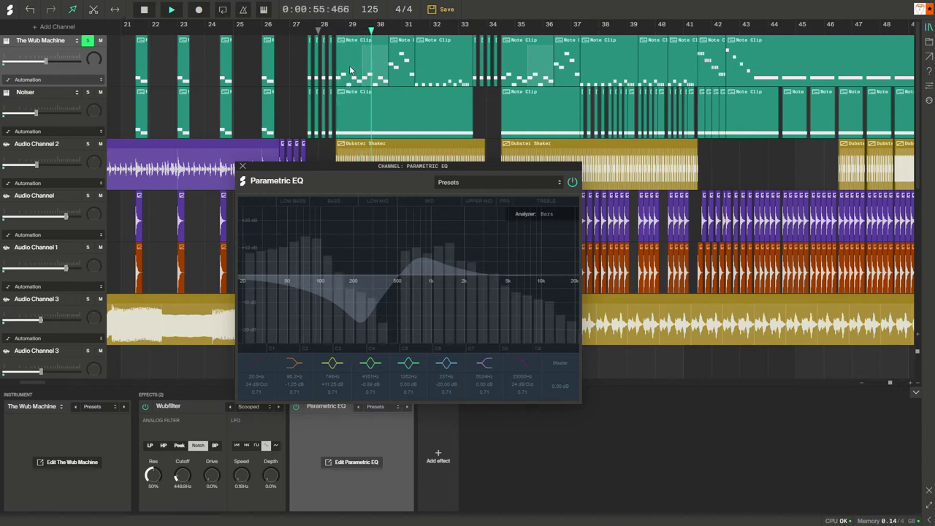
pyautogui.press('space')
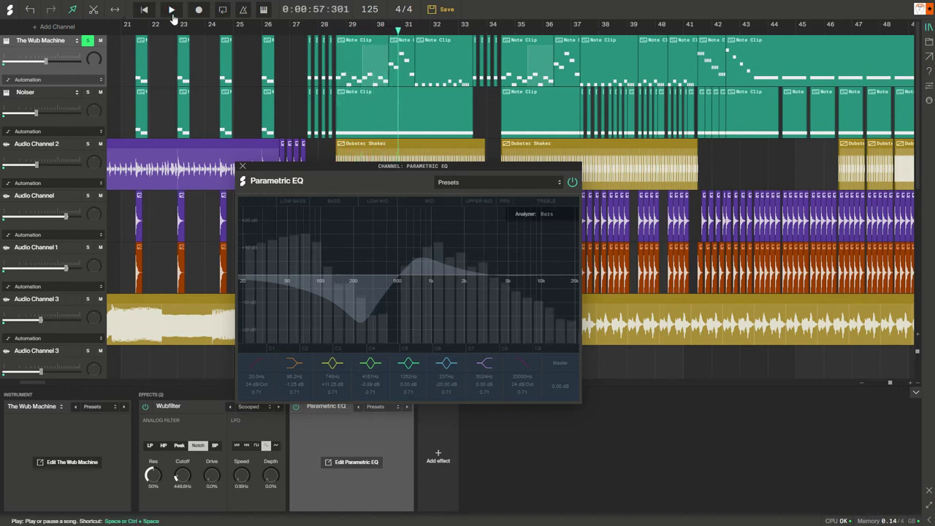
pyautogui.click(242, 169)
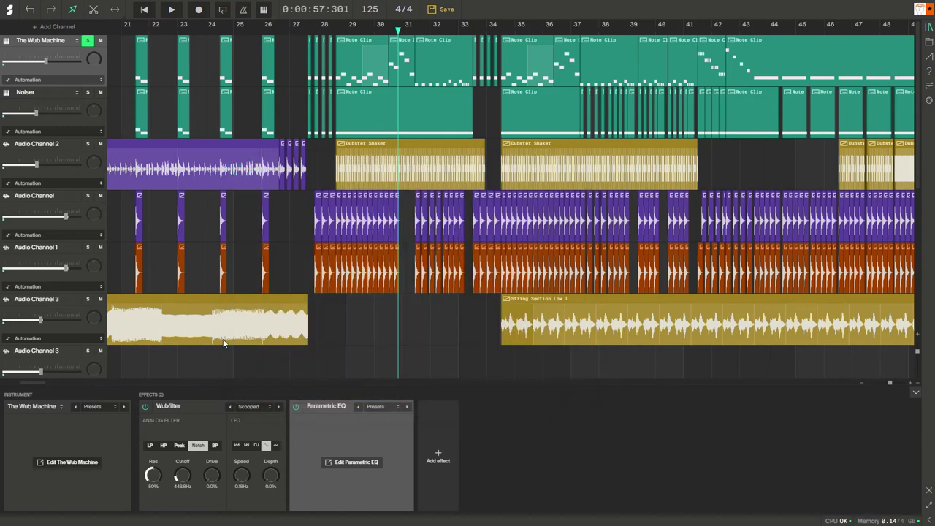
# Solo Noiser instead of The Wub Machine and play it while bypassing and re-enabling the displayed Wubfilter and Parametric EQ.
pyautogui.click(87, 92)
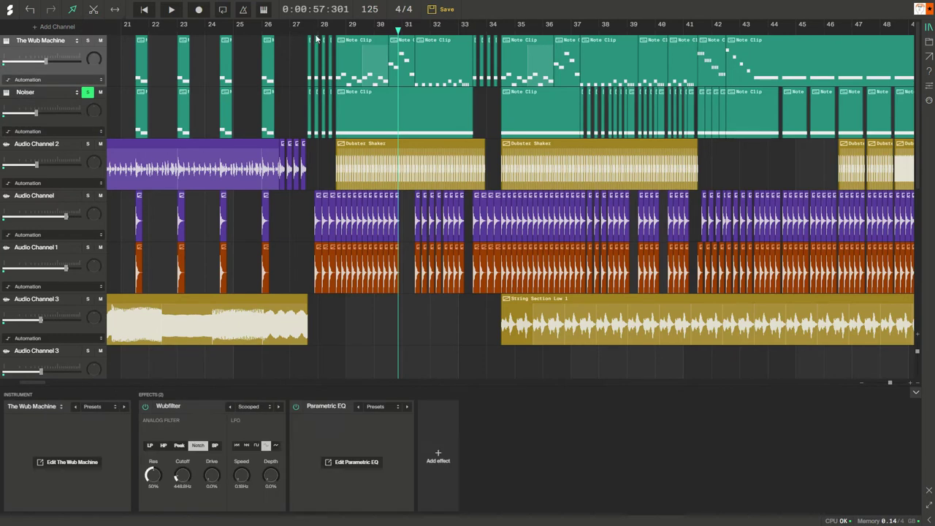
pyautogui.click(168, 10)
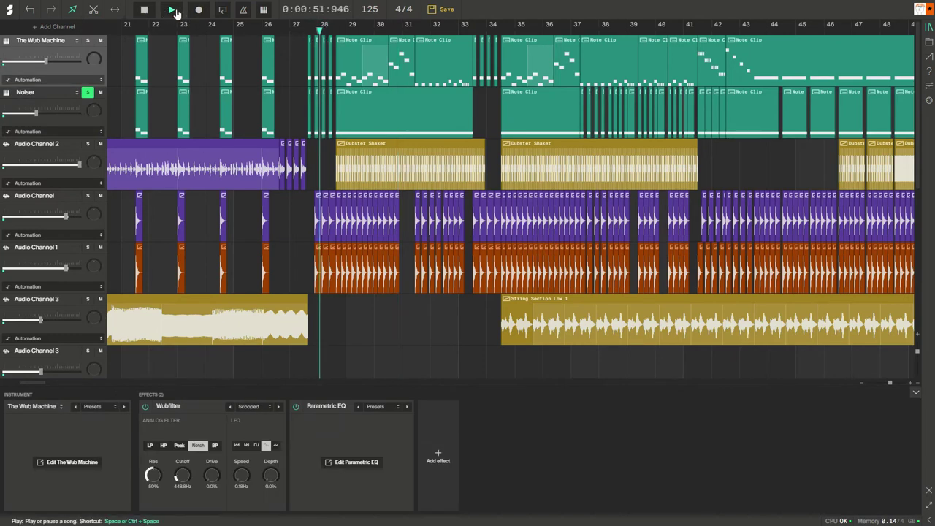
pyautogui.click(146, 406)
pyautogui.click(296, 407)
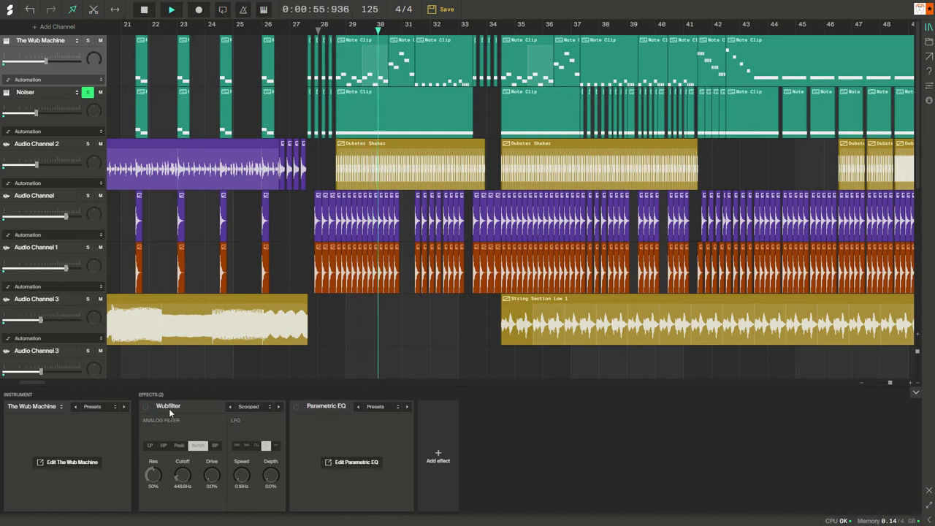
pyautogui.click(146, 406)
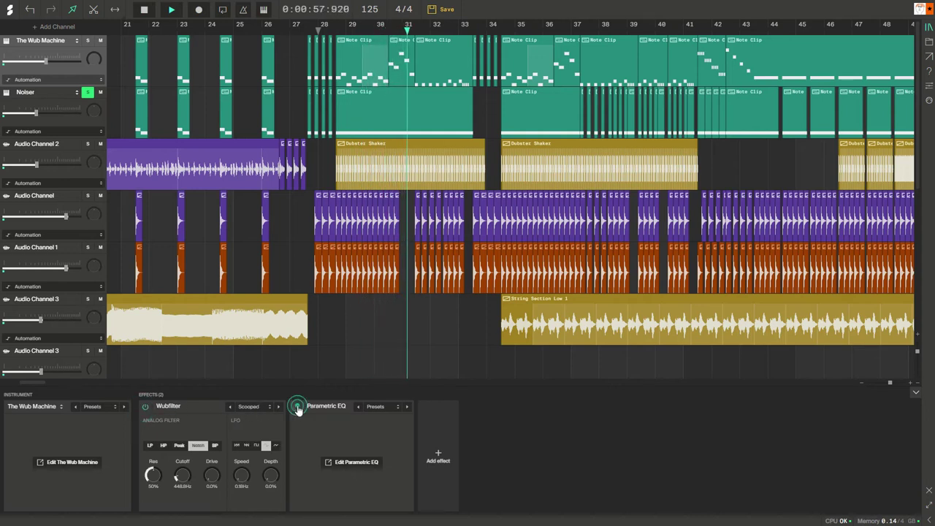
pyautogui.click(296, 408)
pyautogui.click(145, 406)
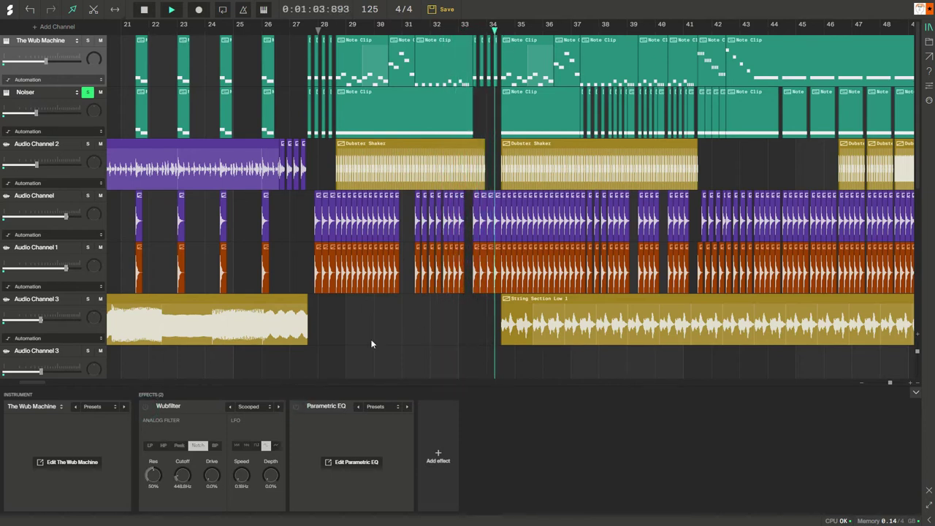
pyautogui.click(145, 406)
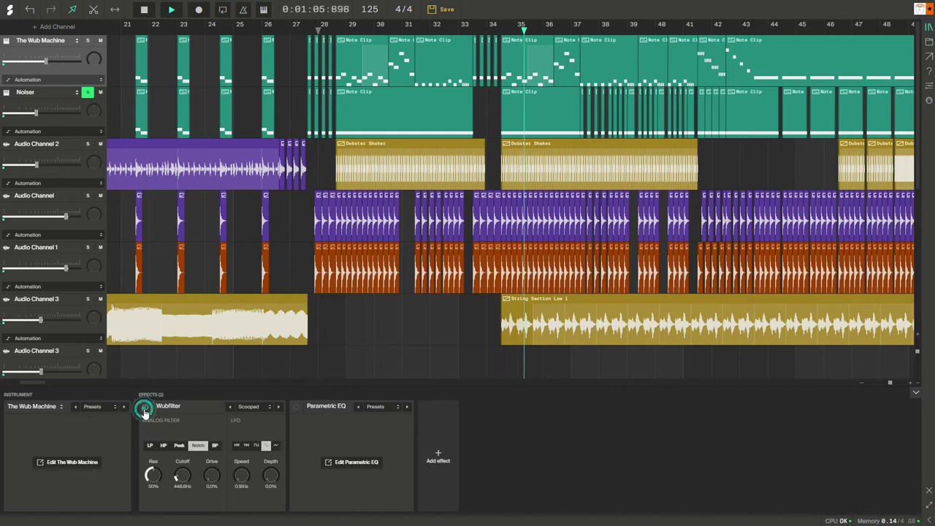
# Reopen The Wub Machine's Parametric EQ and set its analyzer to Bars during playback.
pyautogui.doubleClick(325, 427)
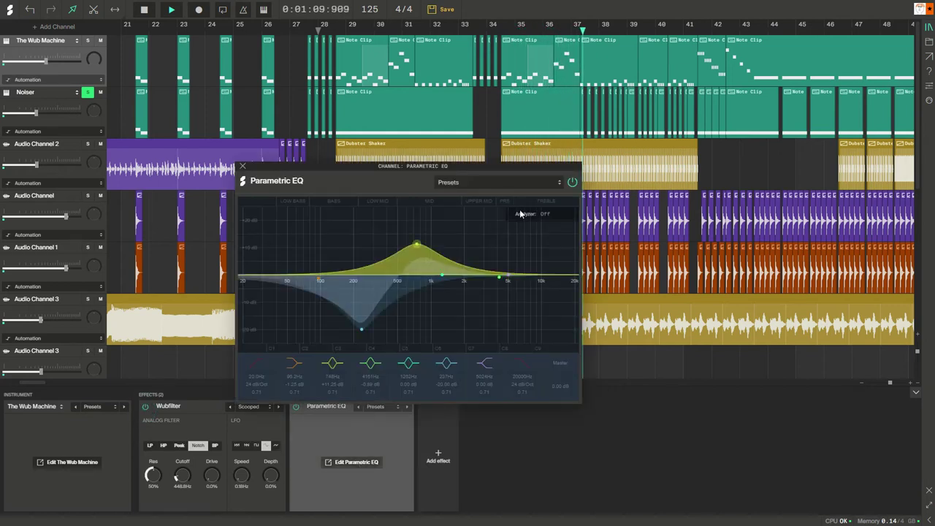
pyautogui.click(545, 215)
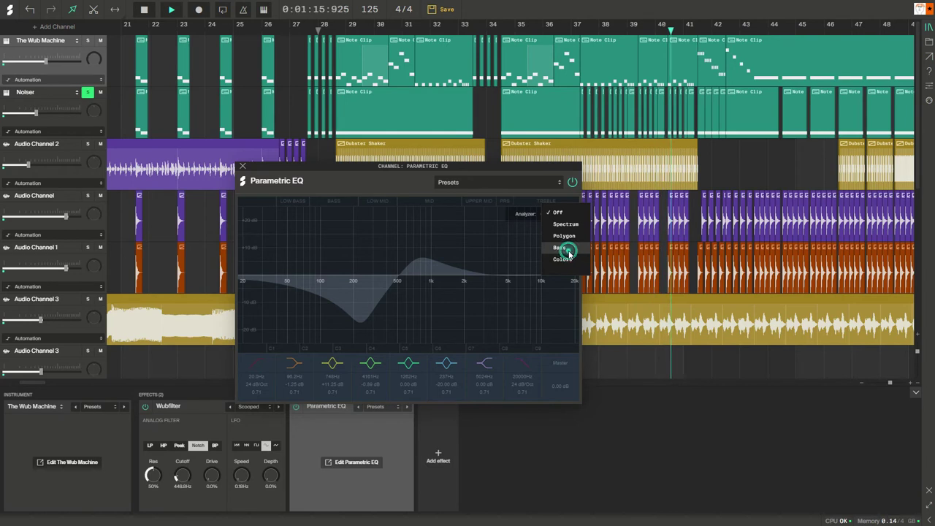
pyautogui.click(567, 249)
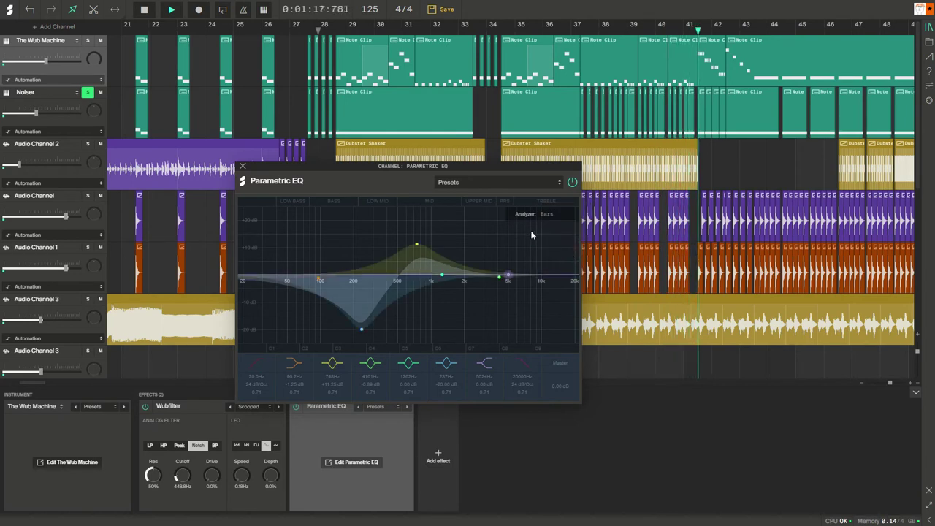
# Show the Noiser channel's instrument and effects, replay from about bar 28 and close The Wub Machine's EQ window.
pyautogui.click(80, 118)
pyautogui.click(310, 33)
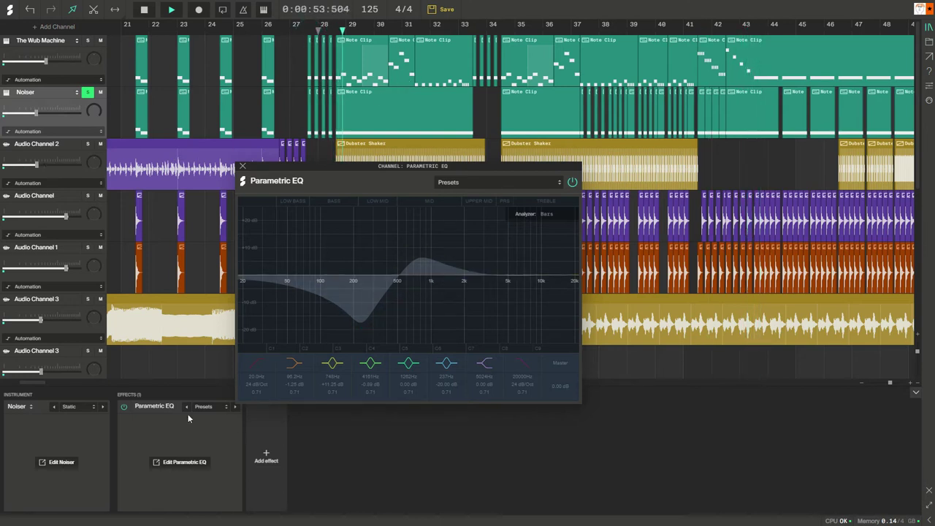
pyautogui.moveTo(352, 168); pyautogui.dragTo(460, 159)
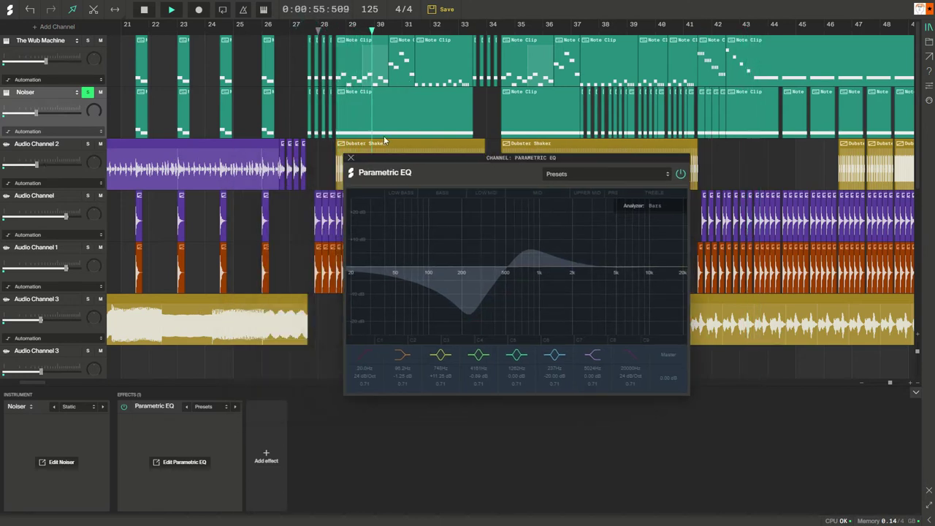
pyautogui.click(352, 158)
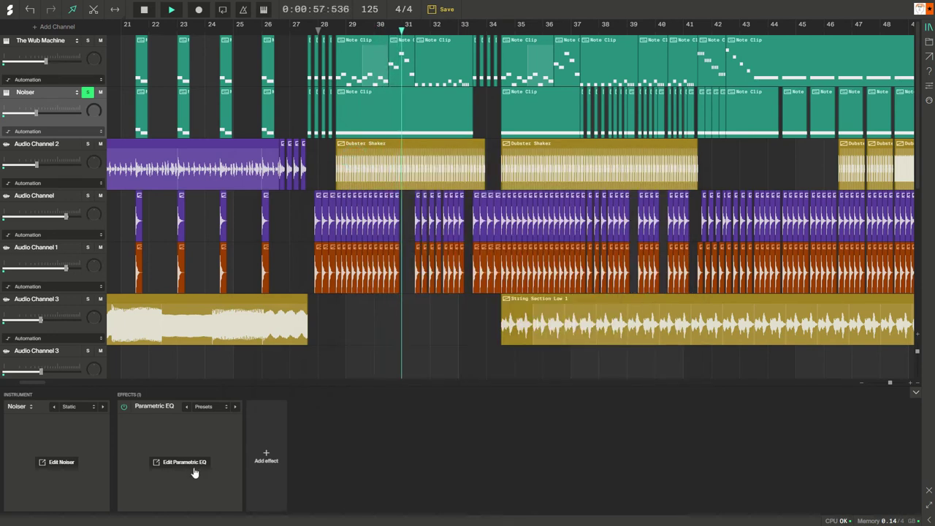
# Open Noiser's Parametric EQ to view its curve and analyzer options, and close it again.
pyautogui.click(194, 473)
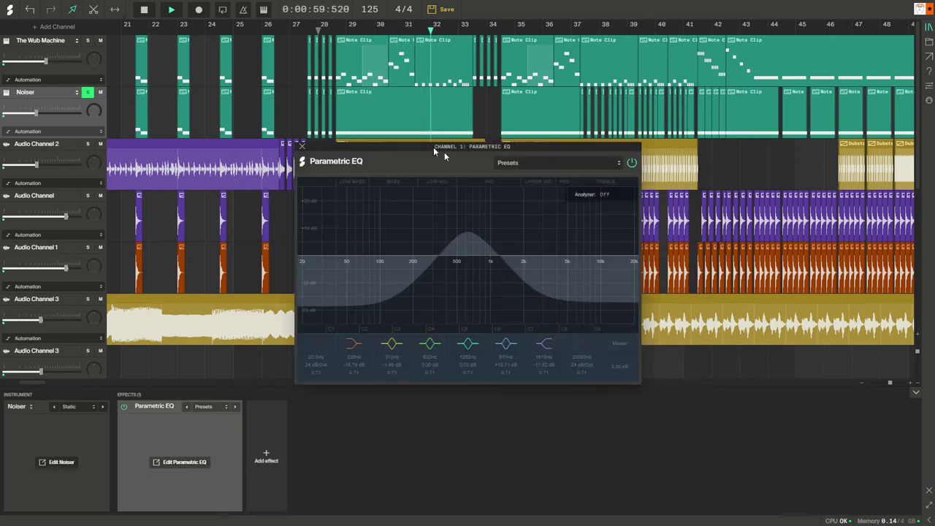
pyautogui.click(606, 197)
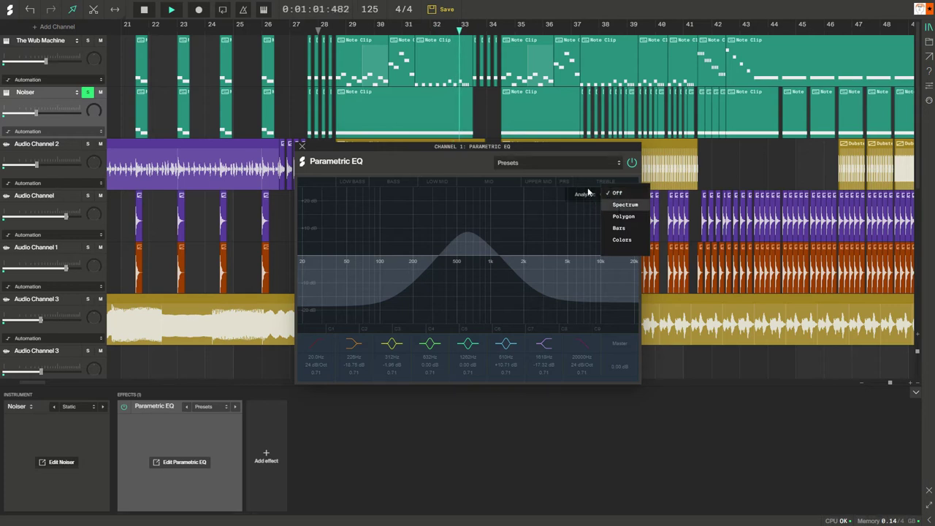
pyautogui.click(302, 148)
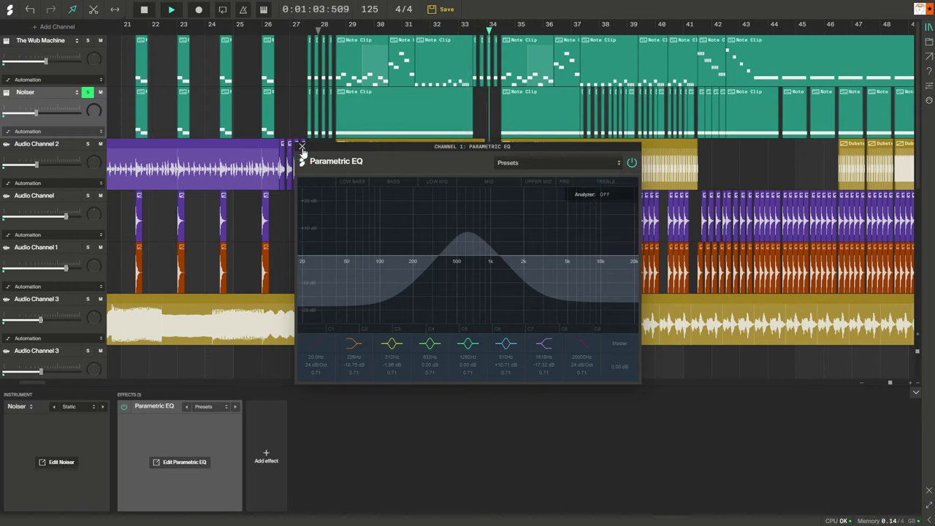
pyautogui.click(302, 147)
# Replay Noiser while toggling its Parametric EQ, and view its spectrum from about bar 34 with the analyzer set to Bars.
pyautogui.click(315, 28)
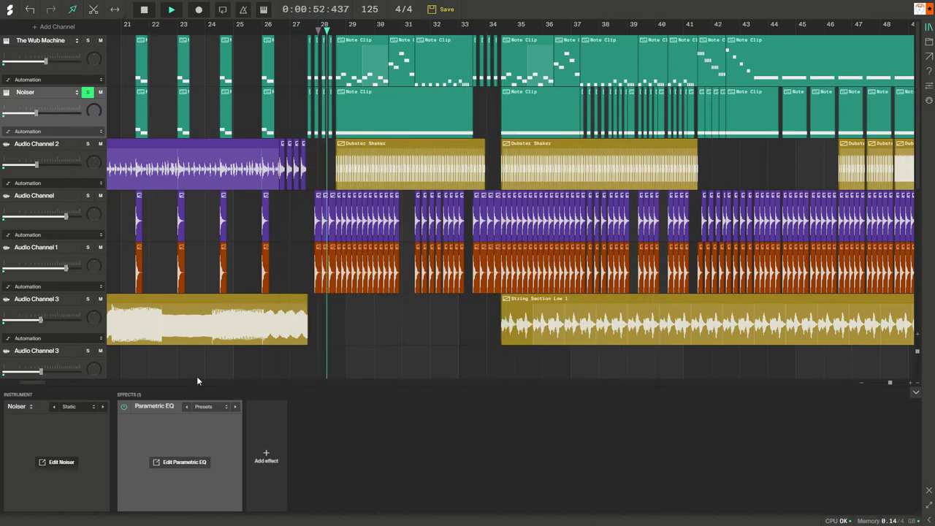
pyautogui.click(123, 407)
pyautogui.click(166, 463)
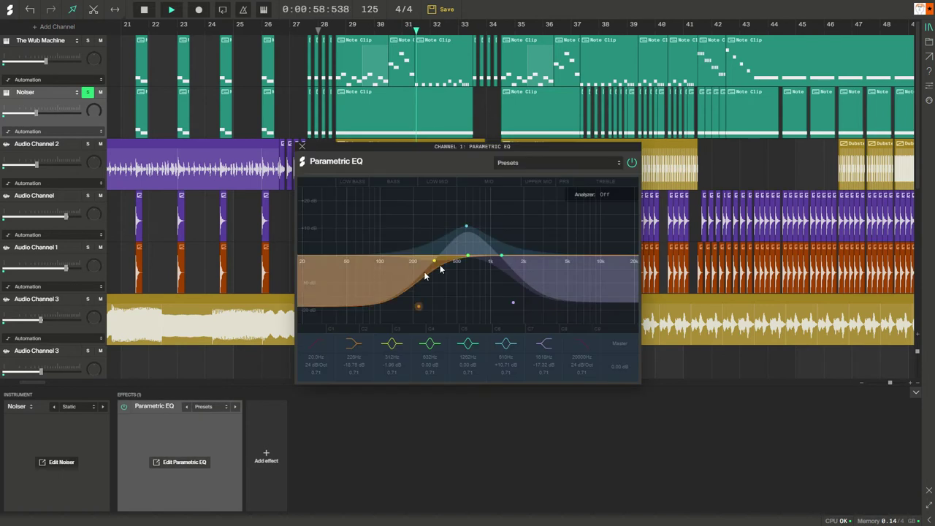
pyautogui.click(602, 194)
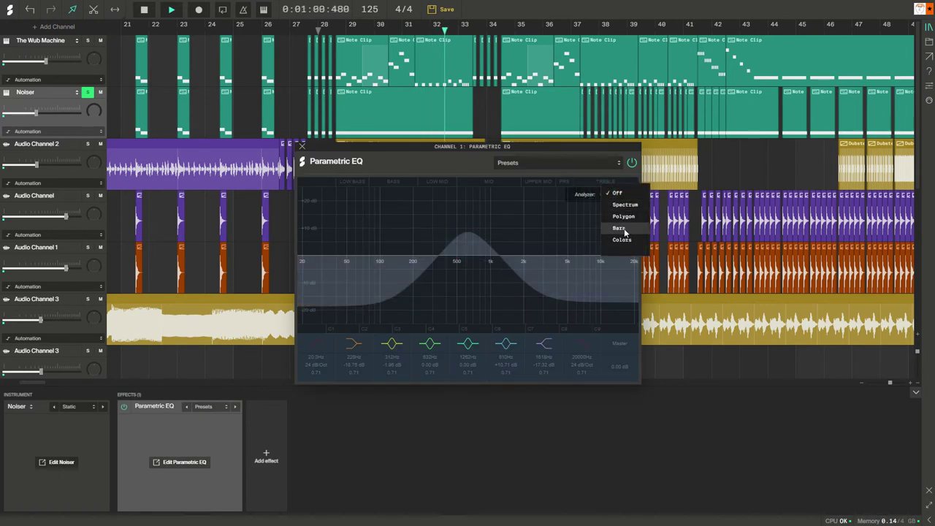
pyautogui.click(620, 228)
pyautogui.click(505, 27)
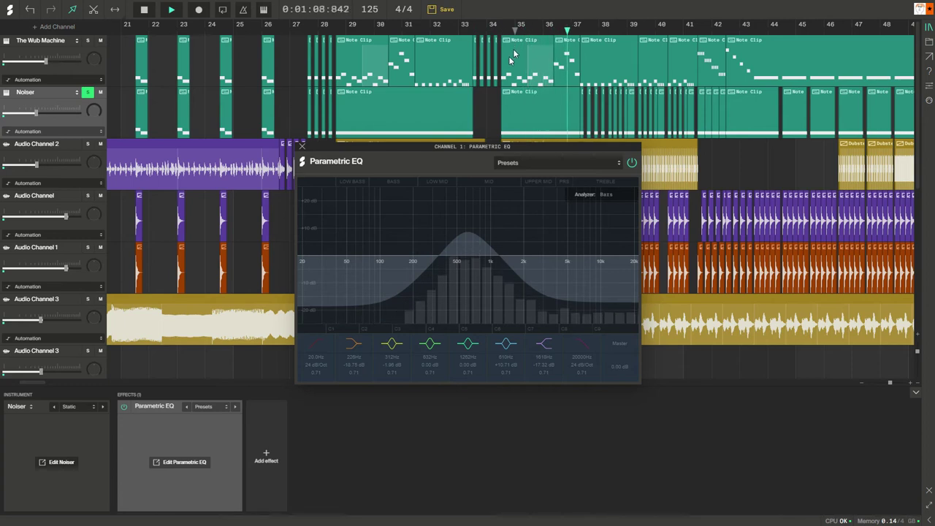
pyautogui.click(304, 145)
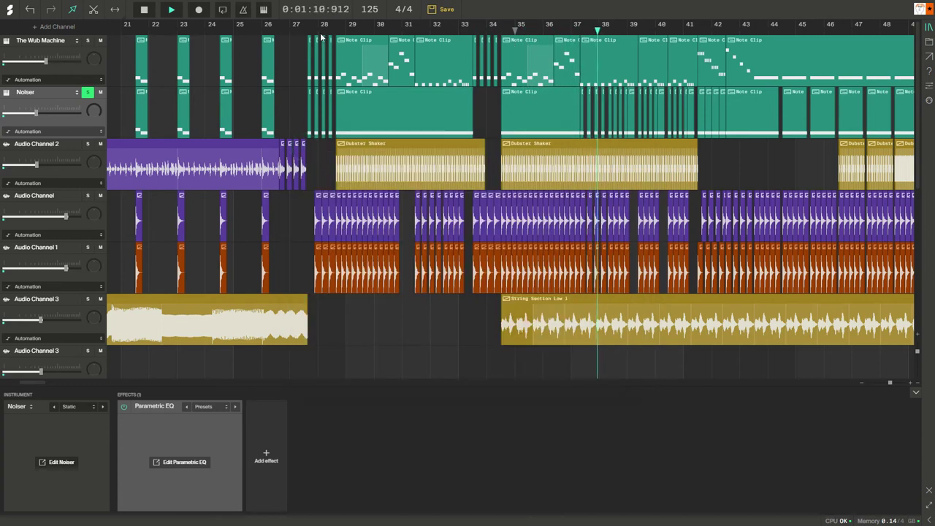
# Replay from about bar 28 with The Wub Machine soloed alongside Noiser, toggling Noiser's solo to compare the layers.
pyautogui.click(315, 31)
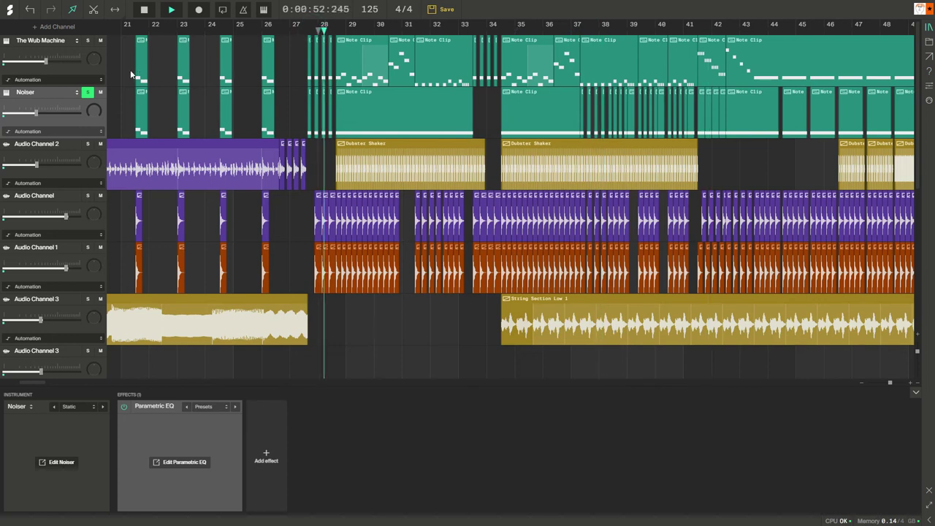
pyautogui.click(88, 40)
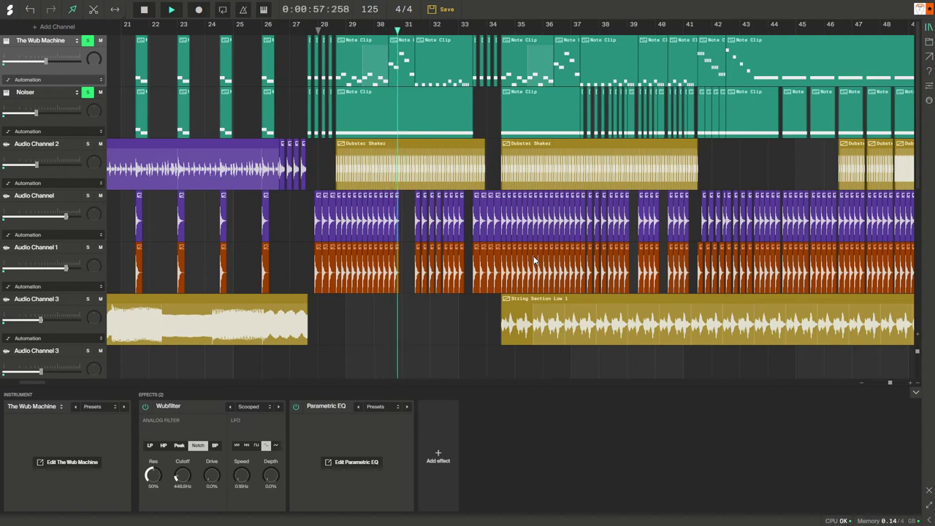
pyautogui.click(89, 99)
pyautogui.click(88, 93)
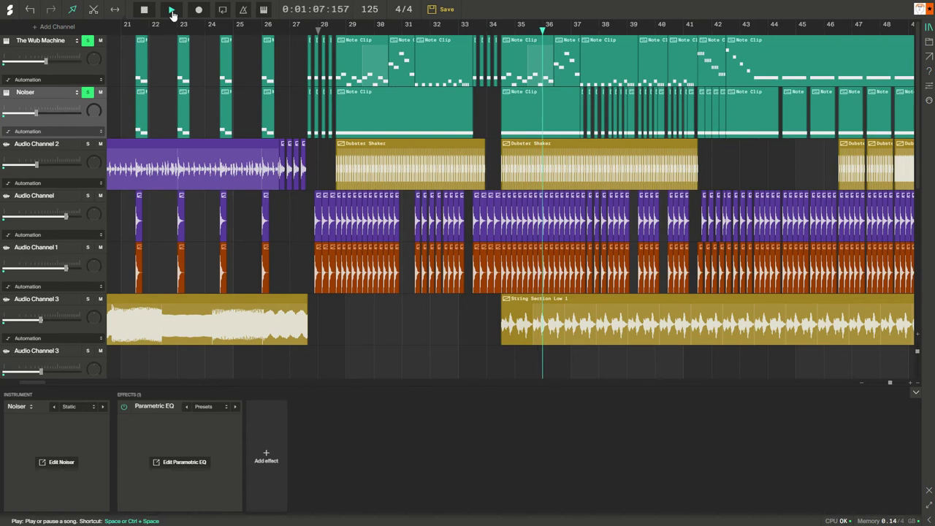
# Collapse the instrument and effects area and unsolo The Wub Machine and Noiser channels.
pyautogui.click(915, 394)
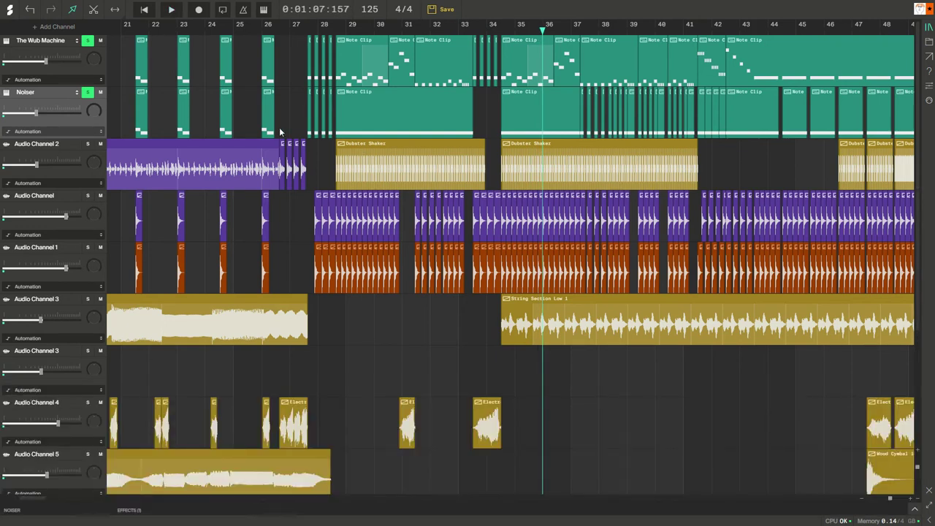
pyautogui.click(87, 41)
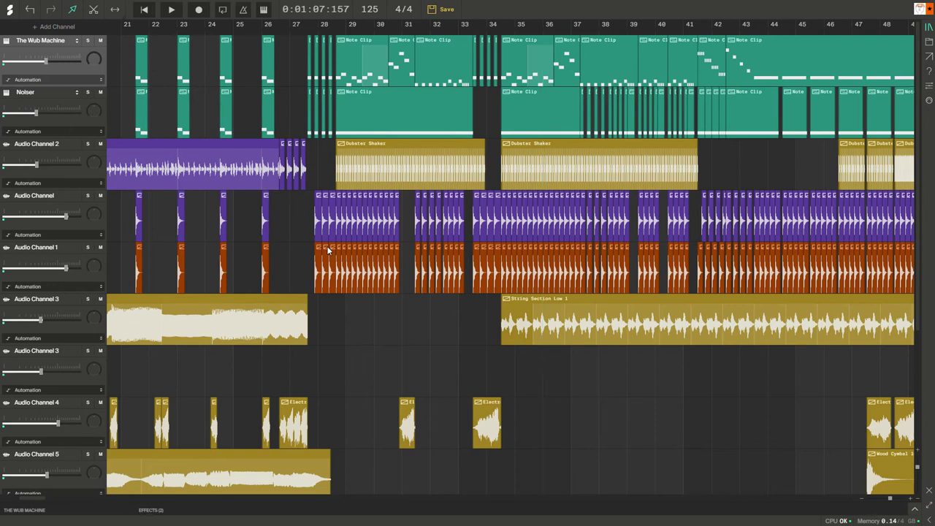
# Solo Audio Channel and Audio Channel 1, play their hits from just before bar 28, and replay with only Audio Channel soloed.
pyautogui.scroll(3, 326, 246)
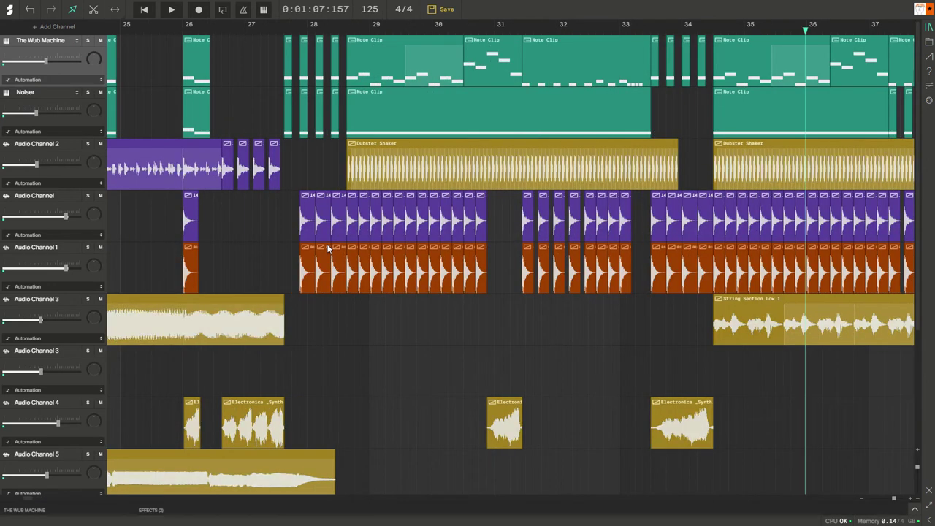
pyautogui.scroll(4, 326, 248)
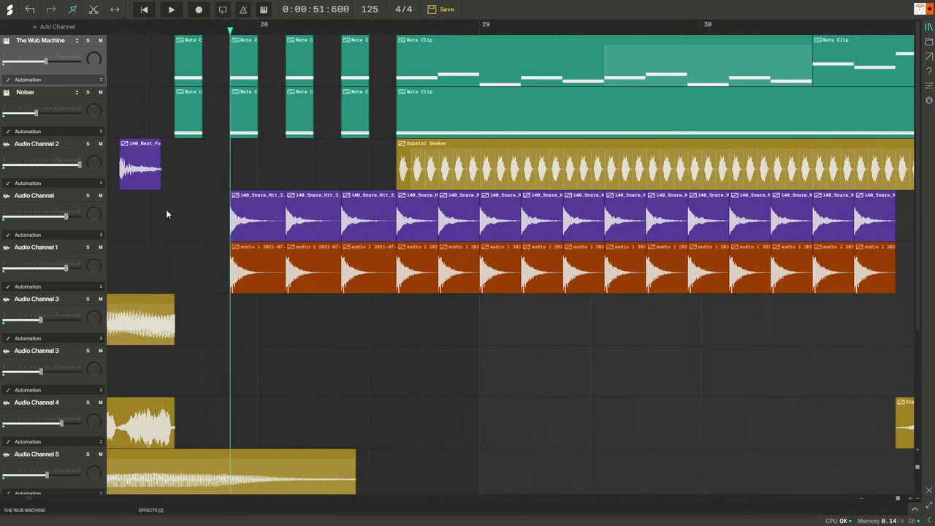
pyautogui.click(87, 249)
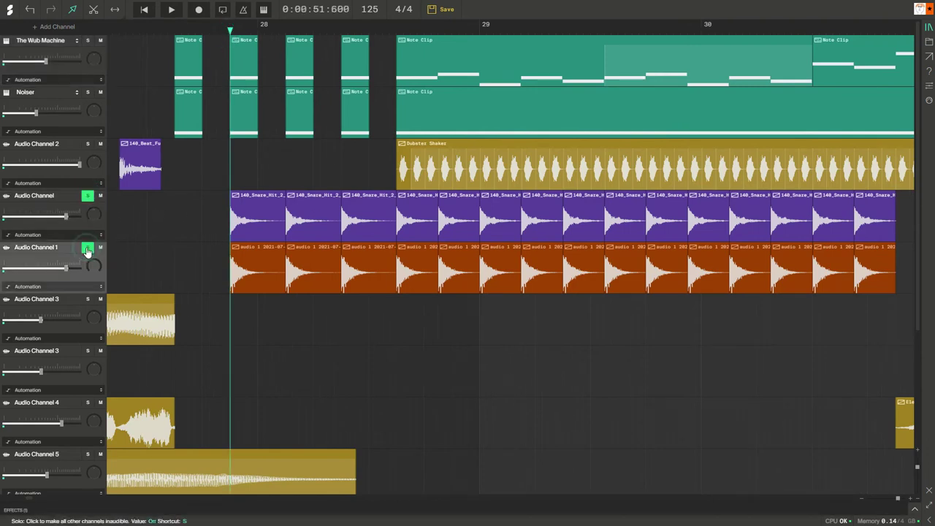
pyautogui.press('space')
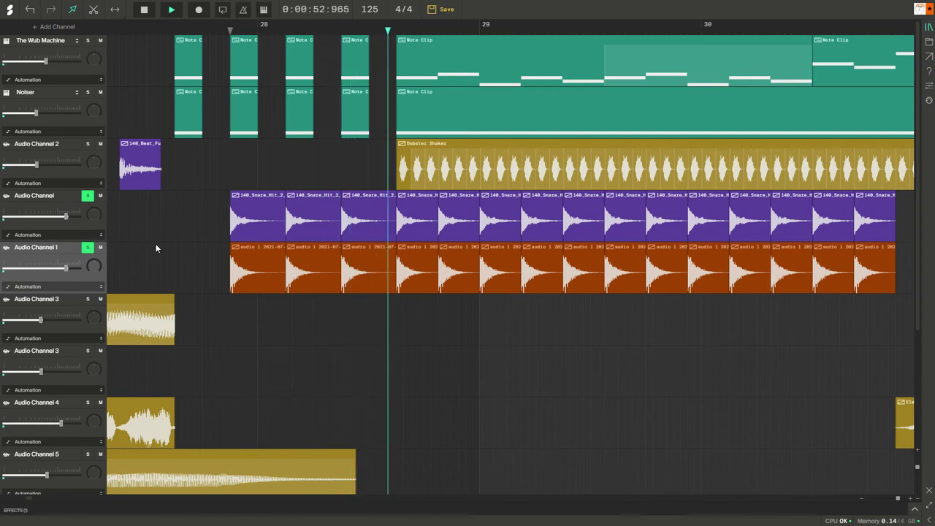
pyautogui.press('space')
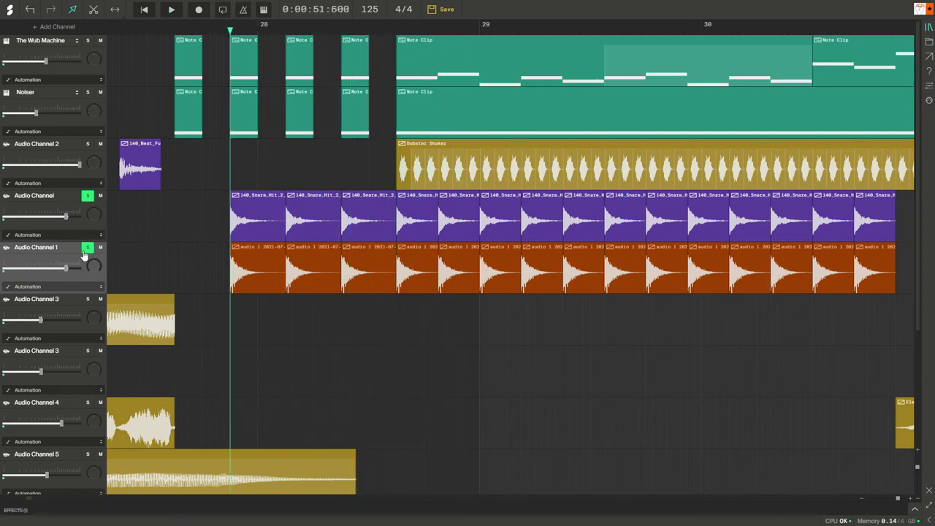
pyautogui.press('space')
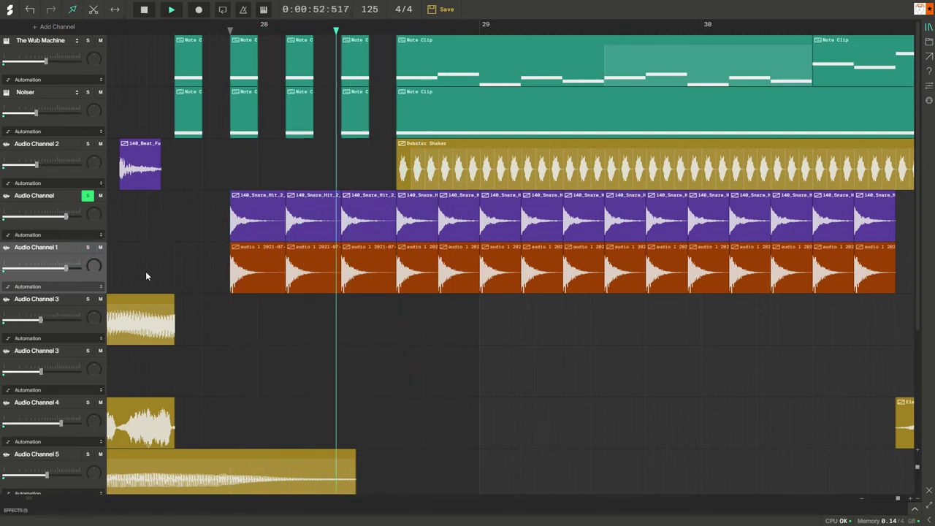
# Replay the hits from just before bar 28 with only Audio Channel 1 soloed.
pyautogui.click(85, 199)
pyautogui.press('space')
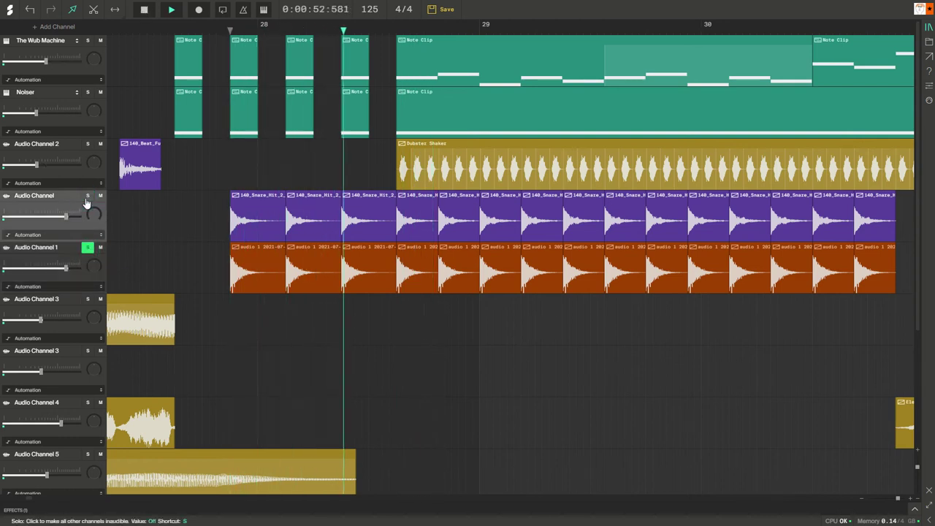
pyautogui.press('space')
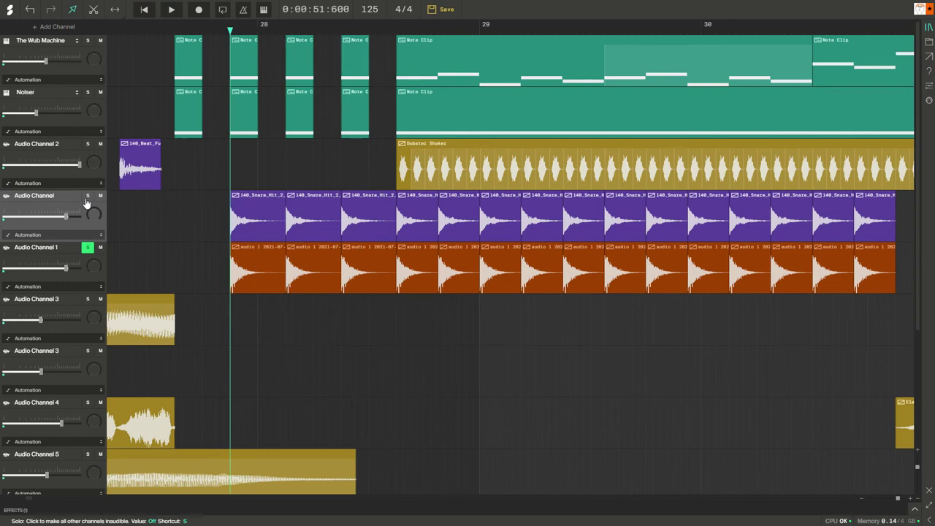
pyautogui.press('space')
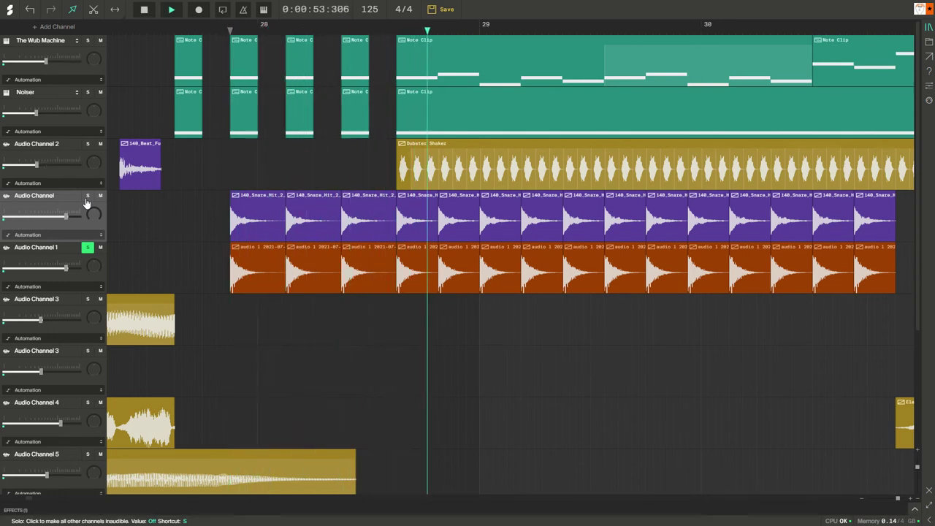
pyautogui.press('space')
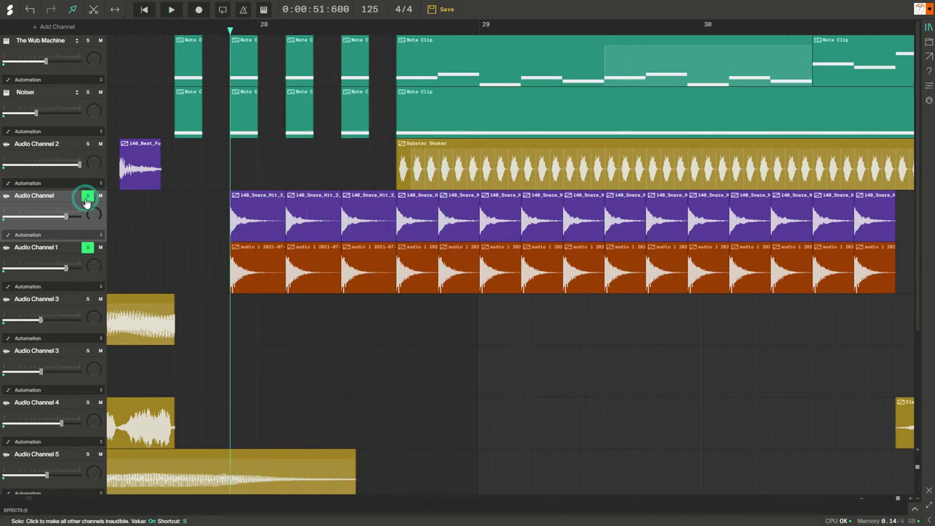
# Solo only Audio Channel, show its effects, and replay its snare hits from just before bar 28 while toggling Distortion.
pyautogui.click(88, 250)
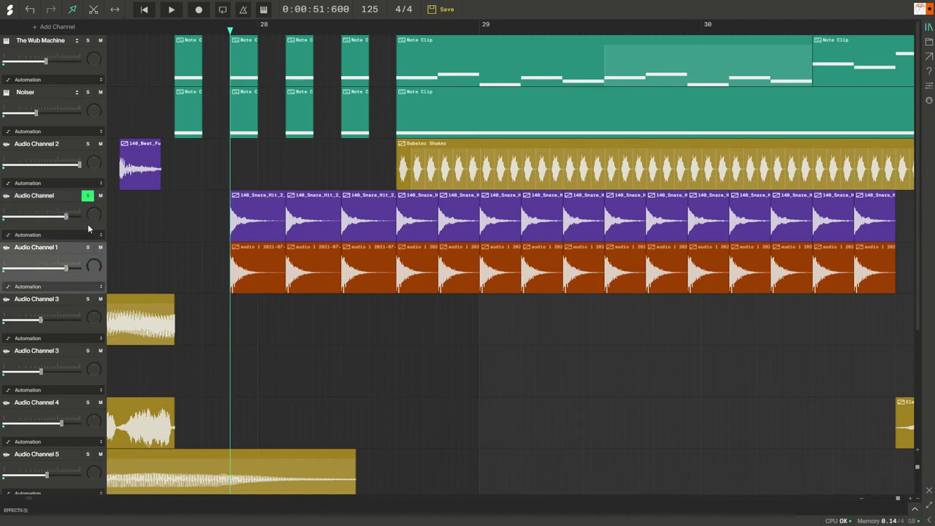
pyautogui.click(88, 228)
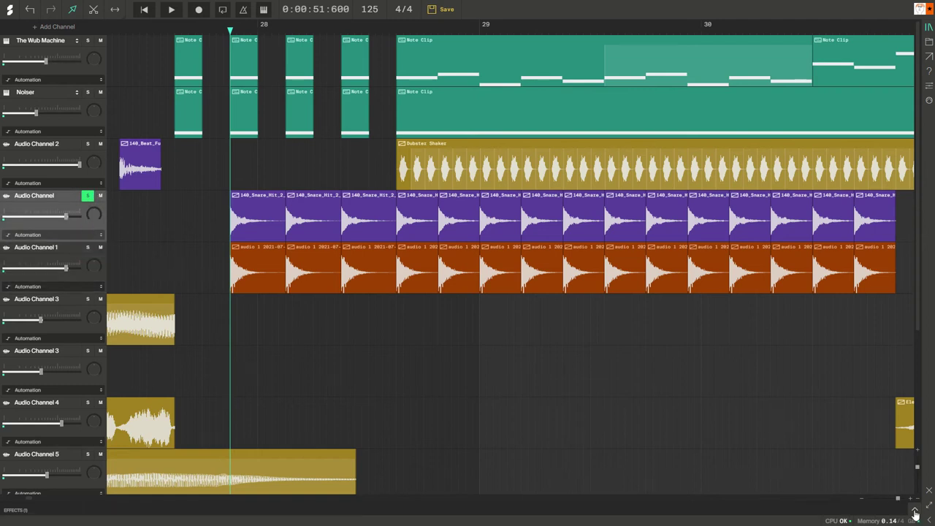
pyautogui.press('e')
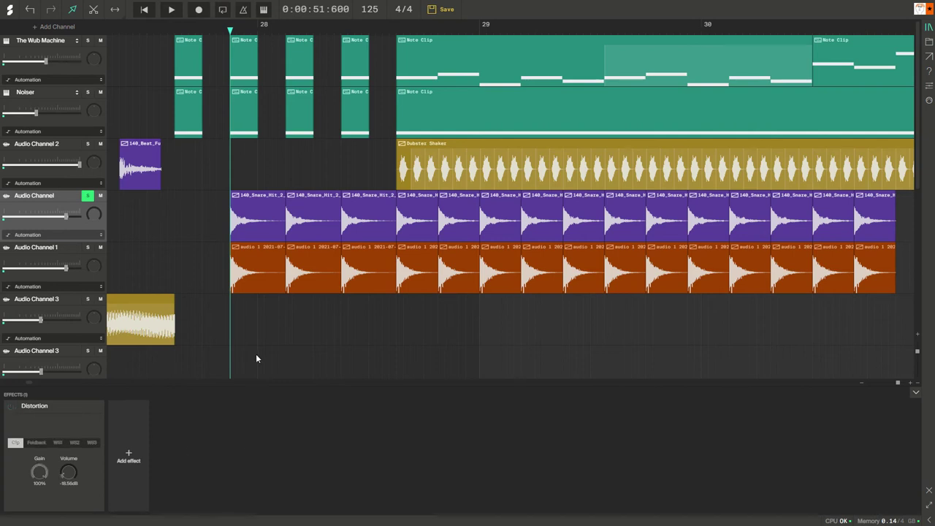
pyautogui.click(176, 13)
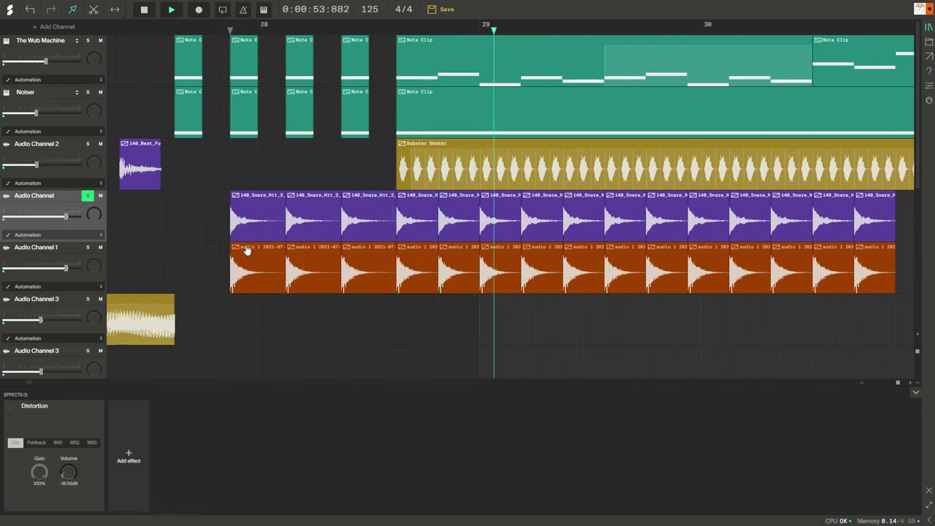
pyautogui.click(228, 34)
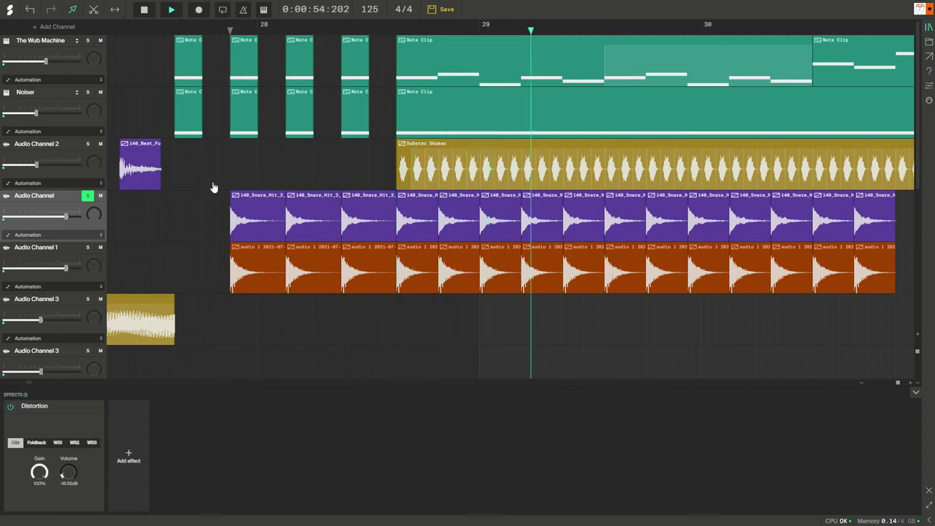
pyautogui.click(229, 31)
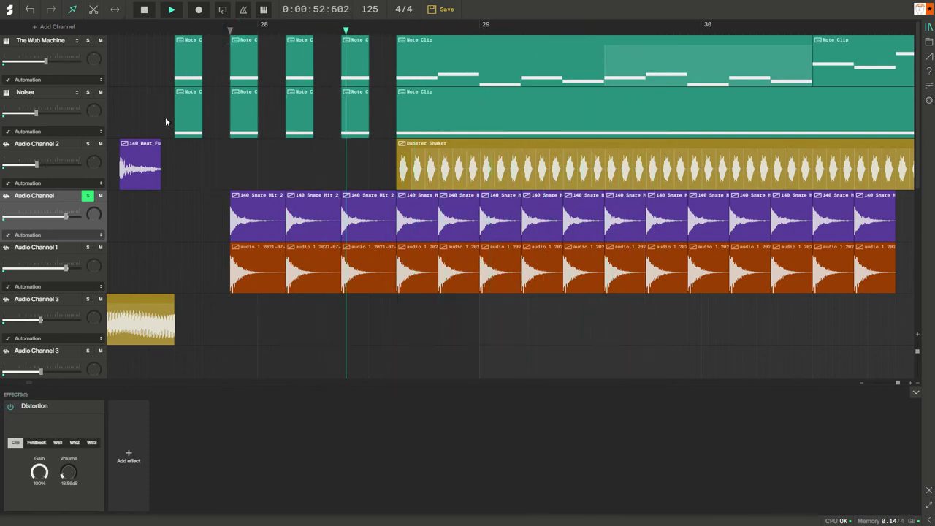
pyautogui.click(11, 407)
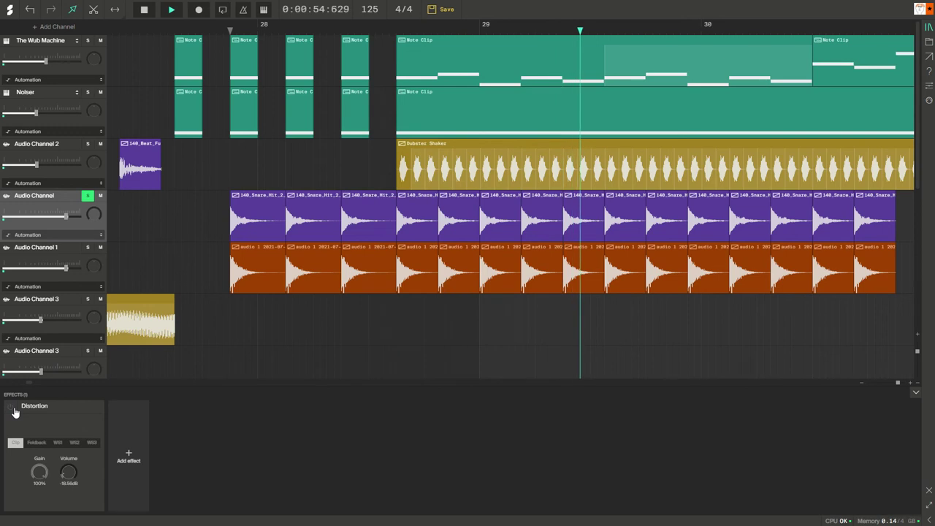
pyautogui.click(10, 408)
pyautogui.press('space')
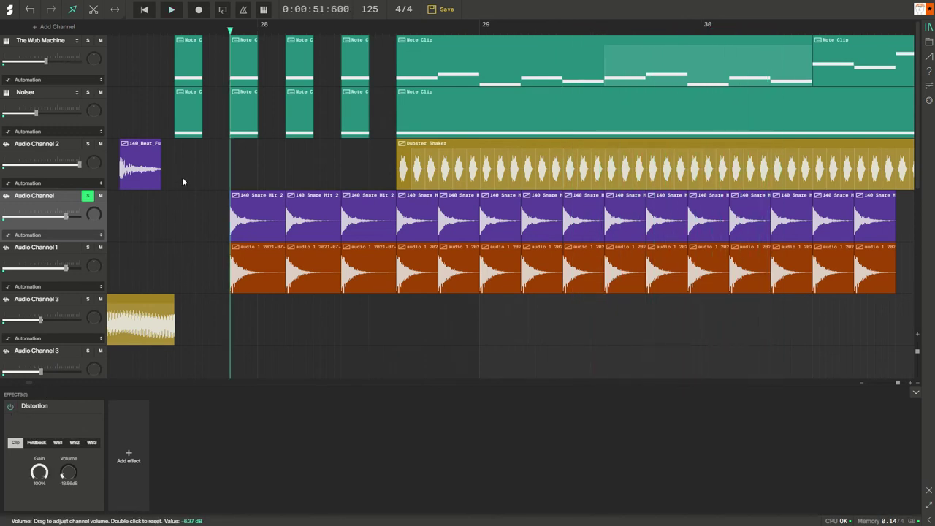
# Play Audio Channel 1 alone while toggling its Reverb, then collapse the effects area and unsolo the channel.
pyautogui.click(89, 258)
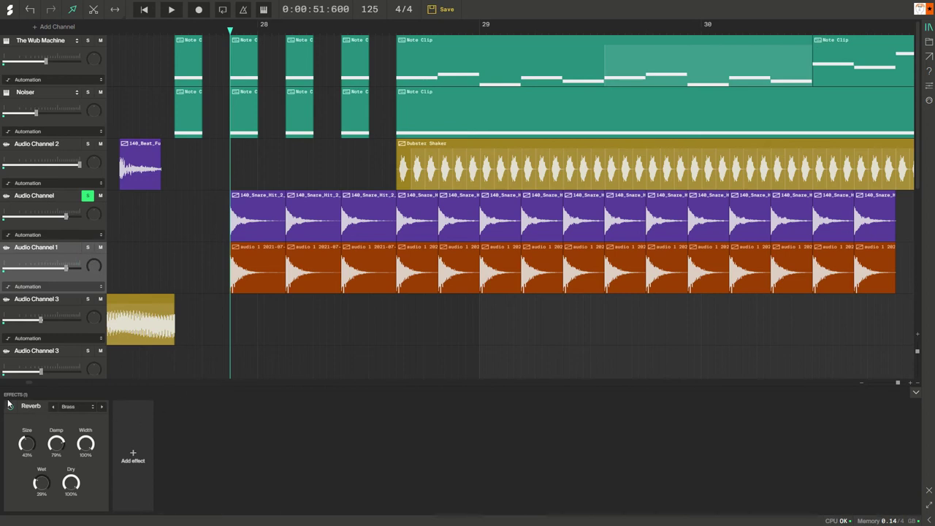
pyautogui.click(87, 246)
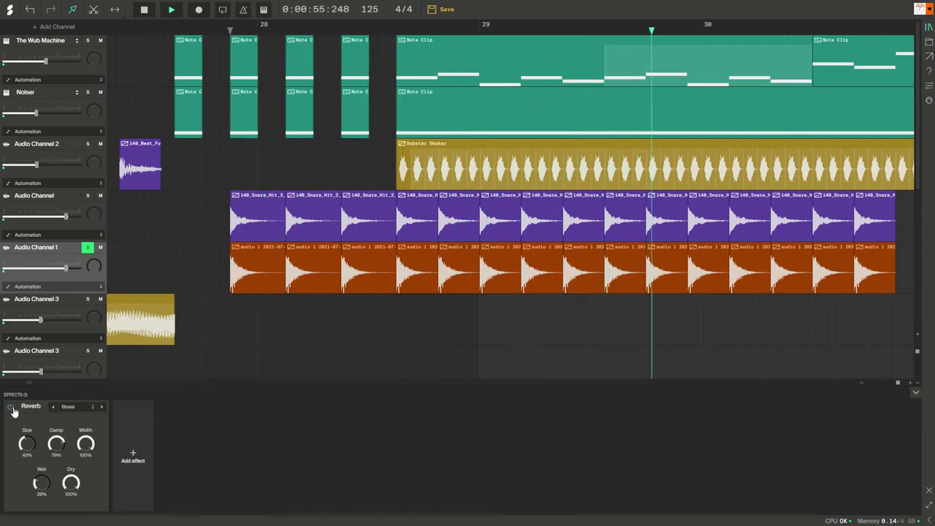
pyautogui.press('space')
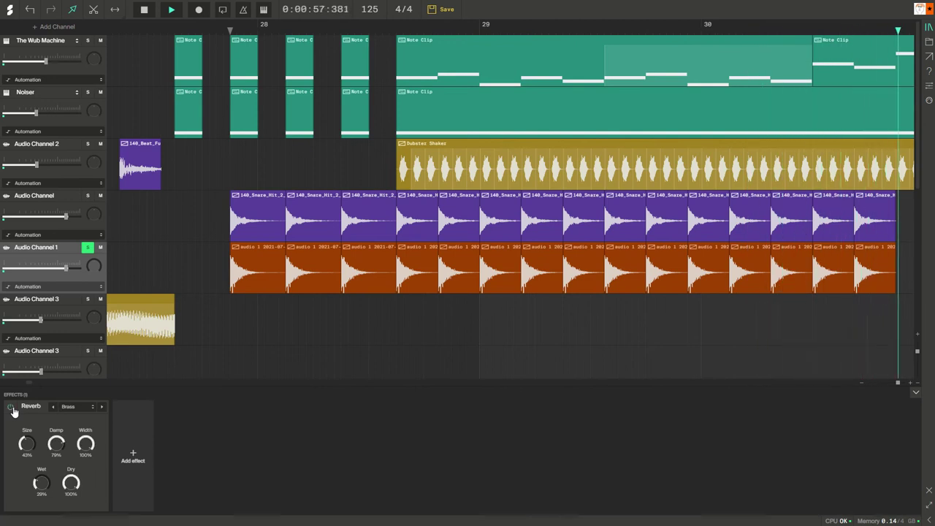
pyautogui.press('space')
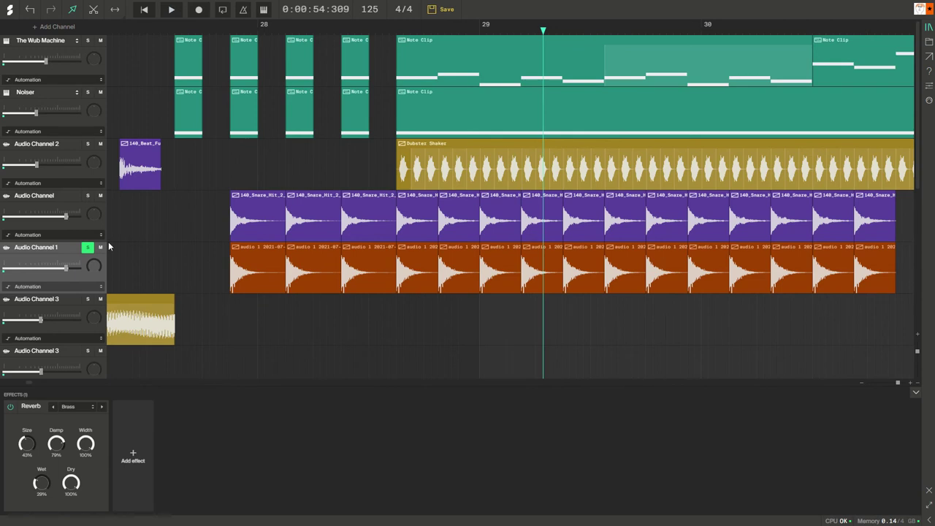
pyautogui.click(916, 395)
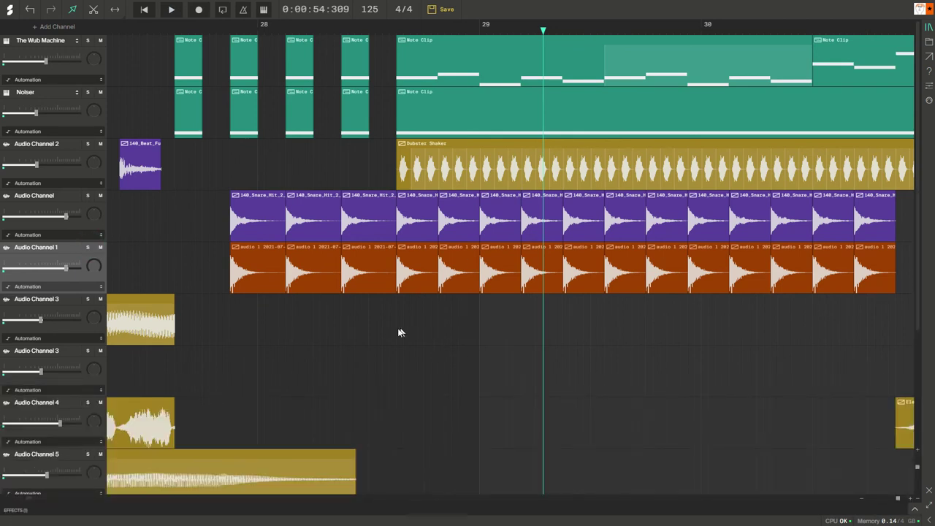
# Show the start of the arrangement, solo the Audio Channel 3 holding the am_syn70_landings clip, and open its effects.
pyautogui.scroll(-3, 394, 330)
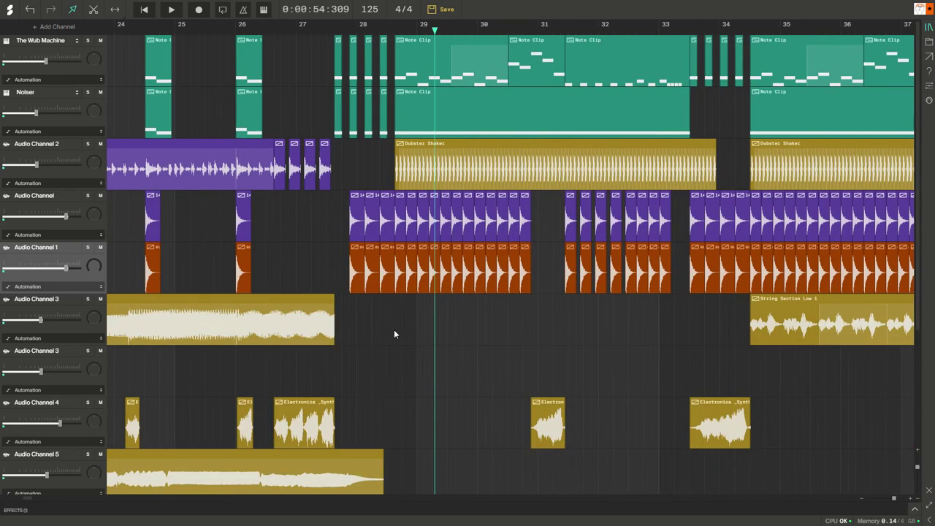
pyautogui.scroll(-3, 394, 329)
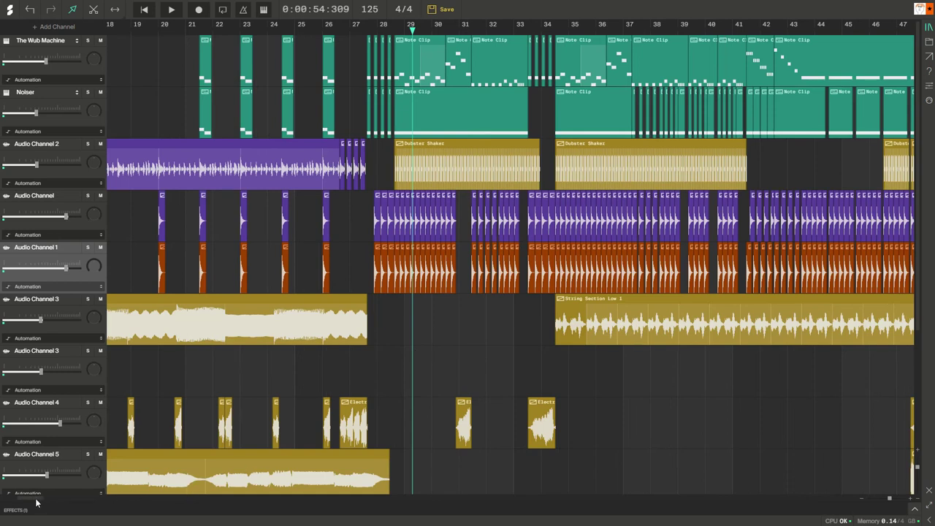
pyautogui.hscroll(1, 37, 503)
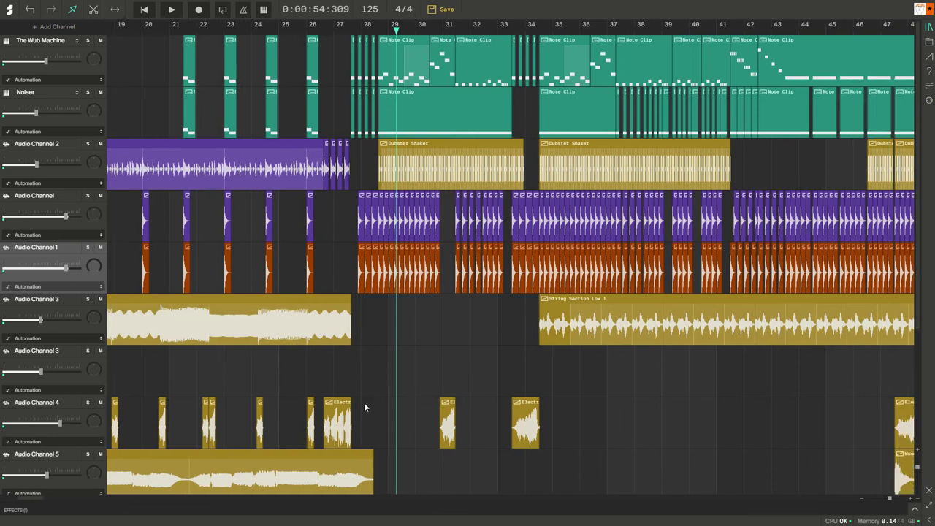
pyautogui.moveTo(30, 504); pyautogui.dragTo(9, 519)
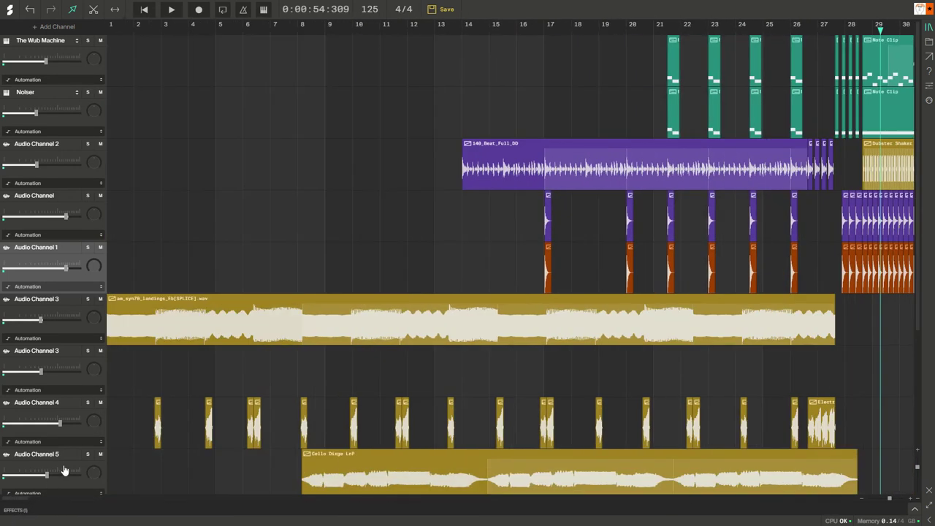
pyautogui.click(73, 333)
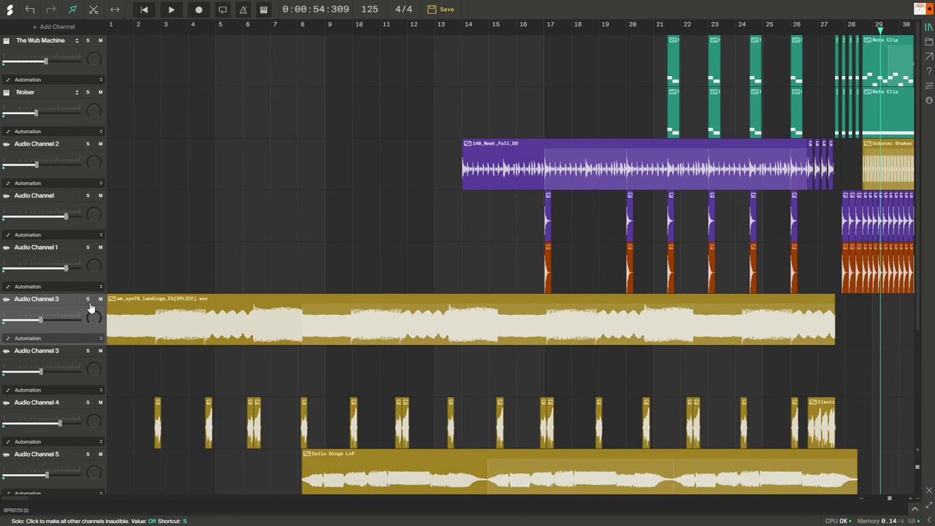
pyautogui.click(915, 511)
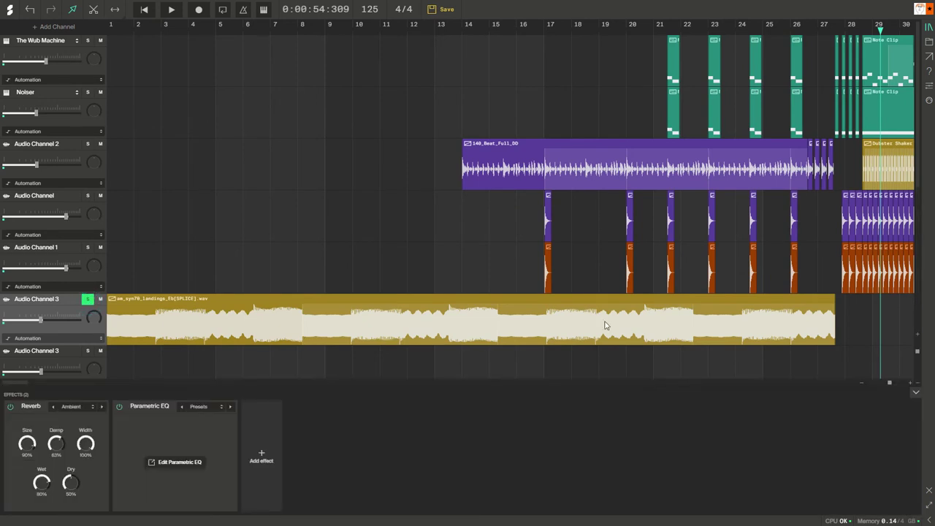
# Play Audio Channel 3 from the start of the song, toggling its Reverb and Parametric EQ to compare the sound.
pyautogui.click(145, 11)
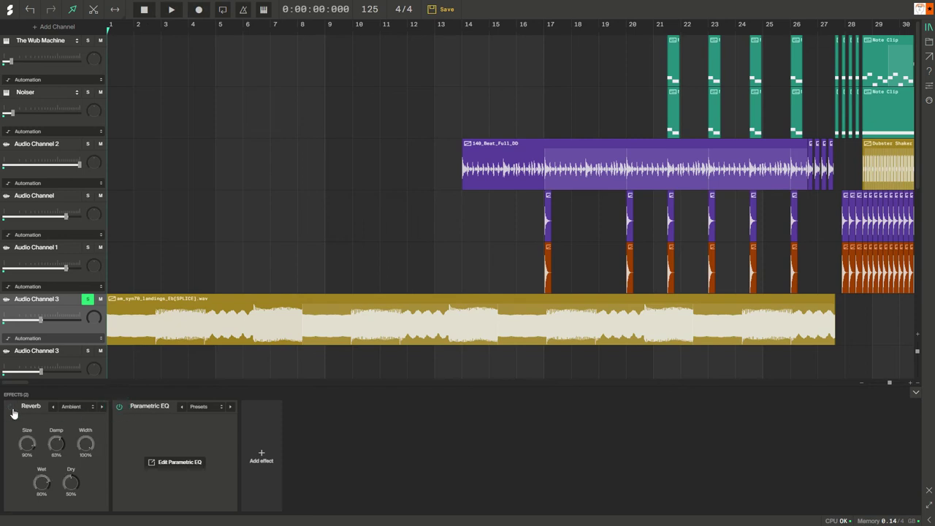
pyautogui.press('space')
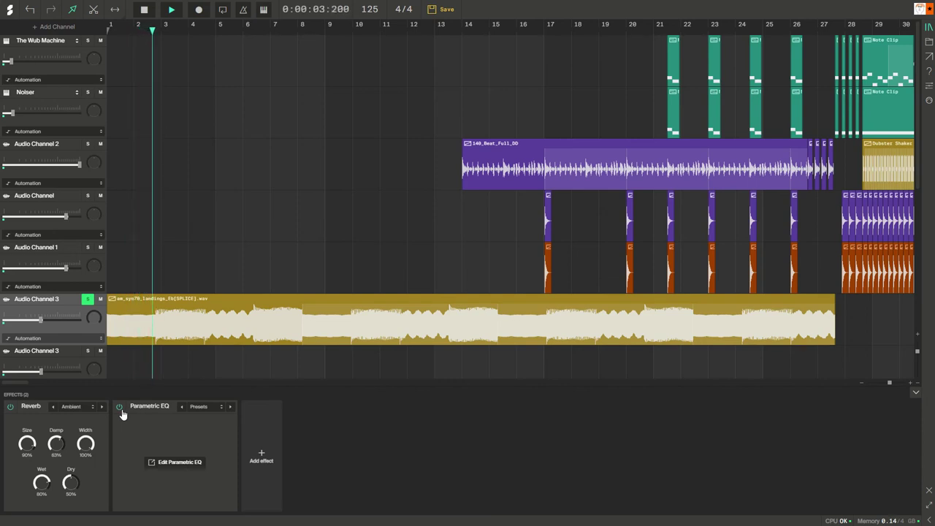
pyautogui.click(119, 406)
pyautogui.click(10, 407)
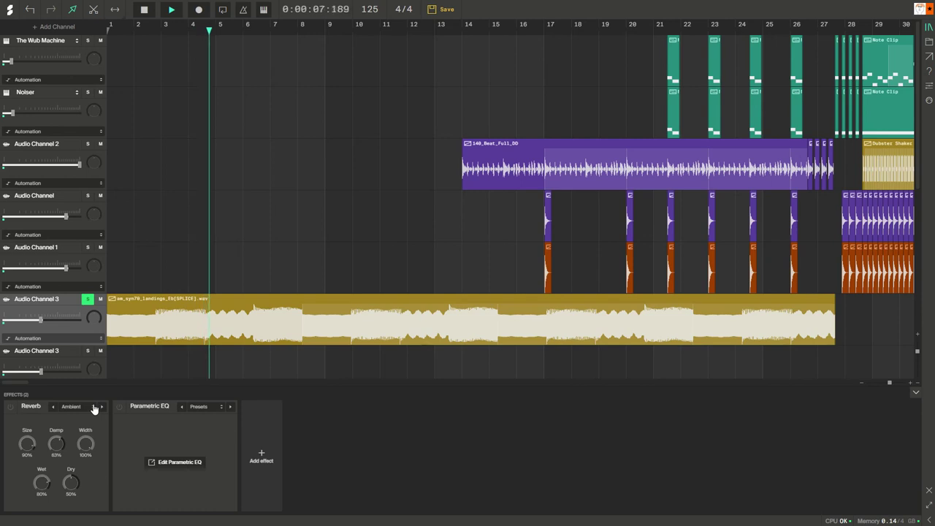
pyautogui.click(120, 407)
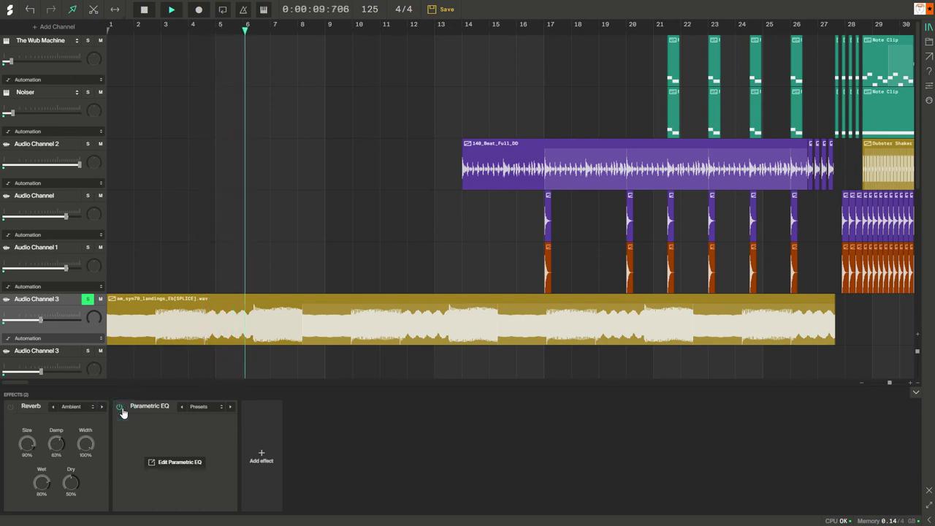
pyautogui.click(10, 409)
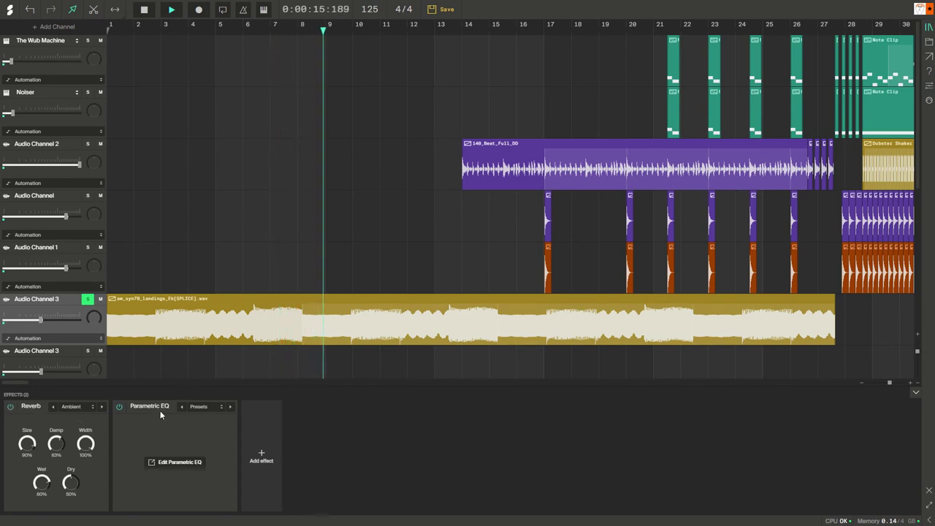
# View Audio Channel 3's spectrum in its Parametric EQ with the analyzer set to Bars, then close the EQ and stop playback.
pyautogui.click(195, 461)
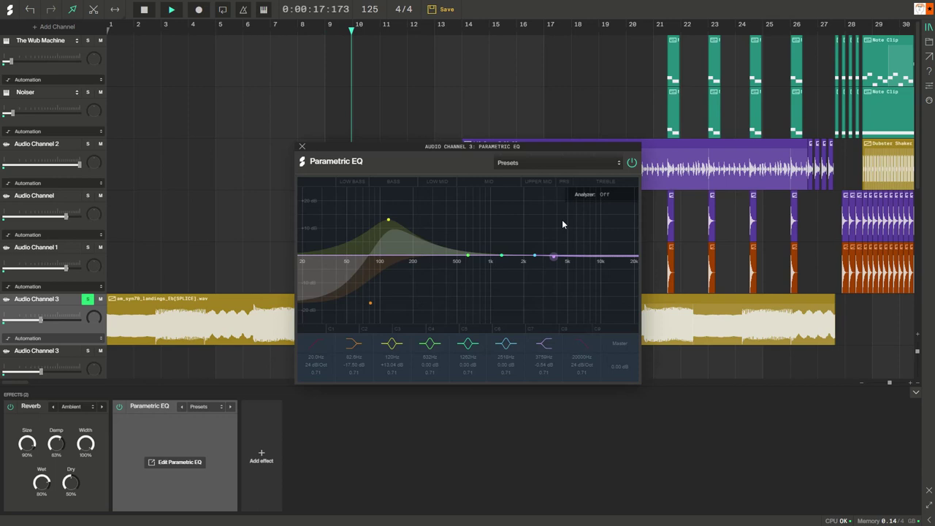
pyautogui.click(600, 196)
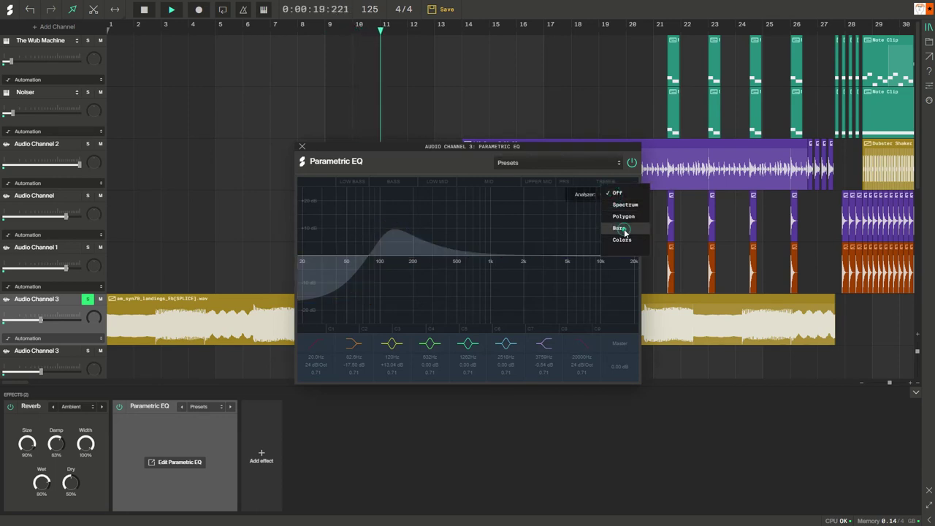
pyautogui.click(621, 229)
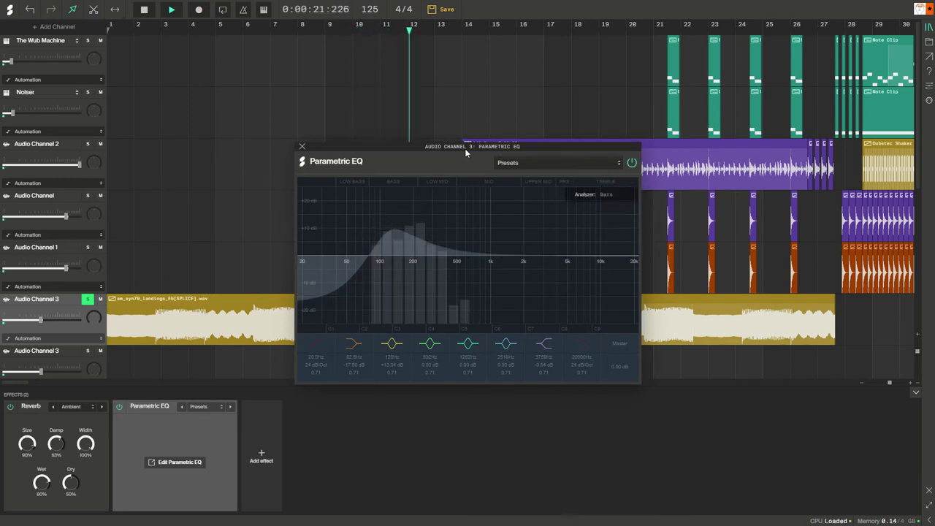
pyautogui.moveTo(465, 149); pyautogui.dragTo(245, 148)
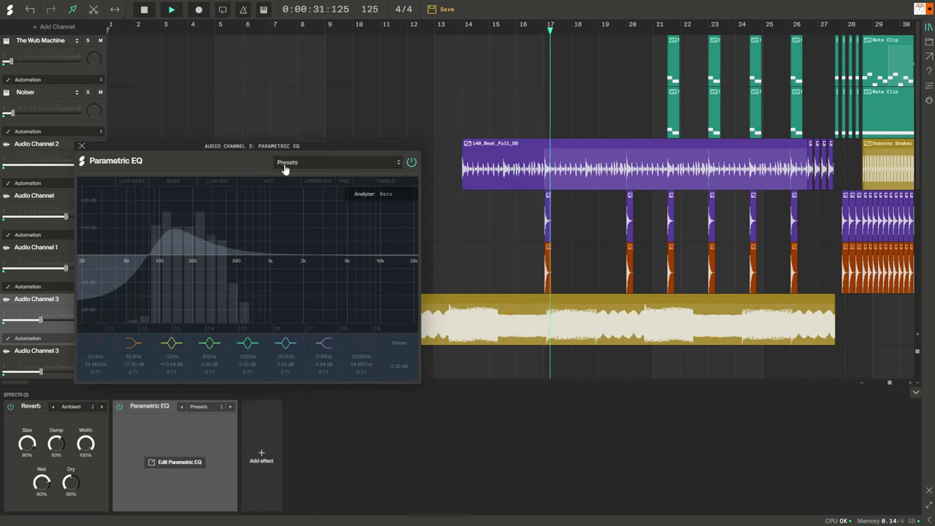
pyautogui.click(81, 146)
pyautogui.press('space')
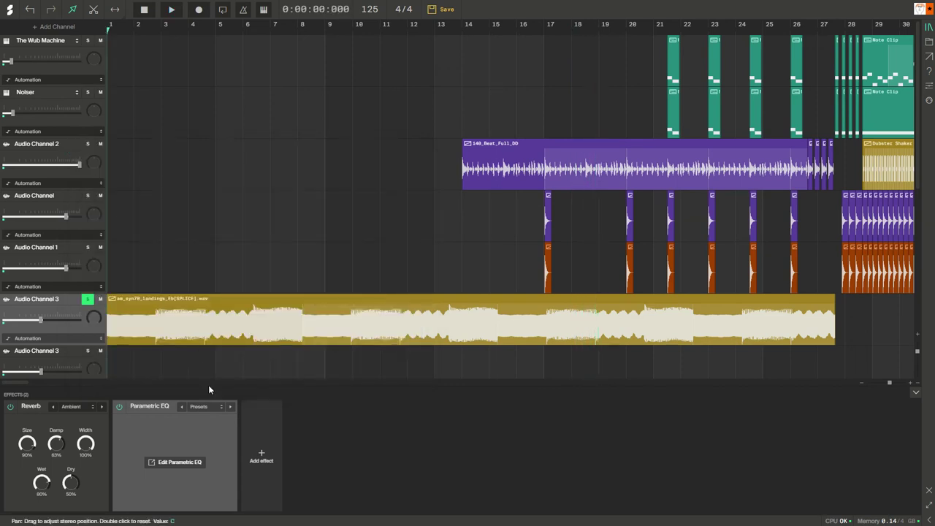
# Collapse the effects area, unsolo Audio Channel 3, and place the playhead just before its String Section Low 1 clip near bar 34.
pyautogui.click(916, 394)
pyautogui.scroll(-4, 576, 378)
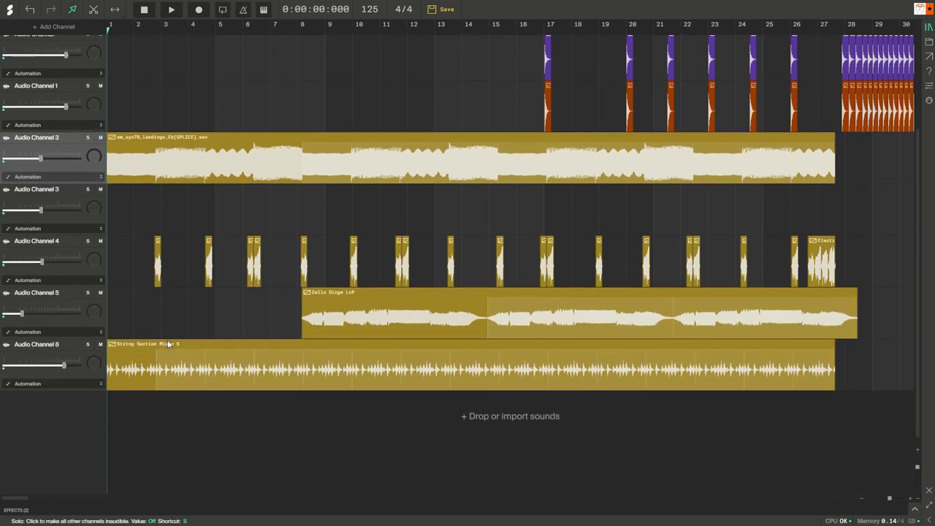
pyautogui.moveTo(18, 502); pyautogui.dragTo(42, 507)
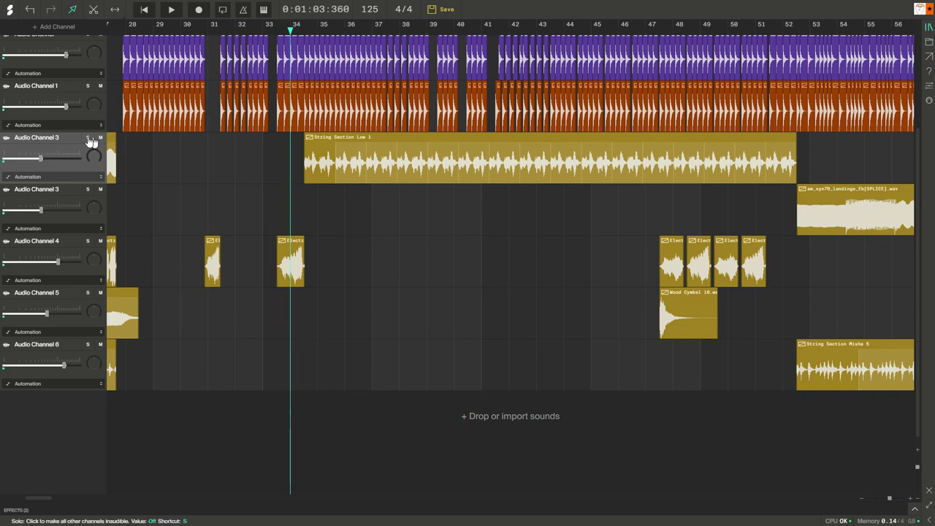
# Solo Audio Channel 3, play its String Section Low 1 clip from just before bar 34, and stop playback.
pyautogui.press('space')
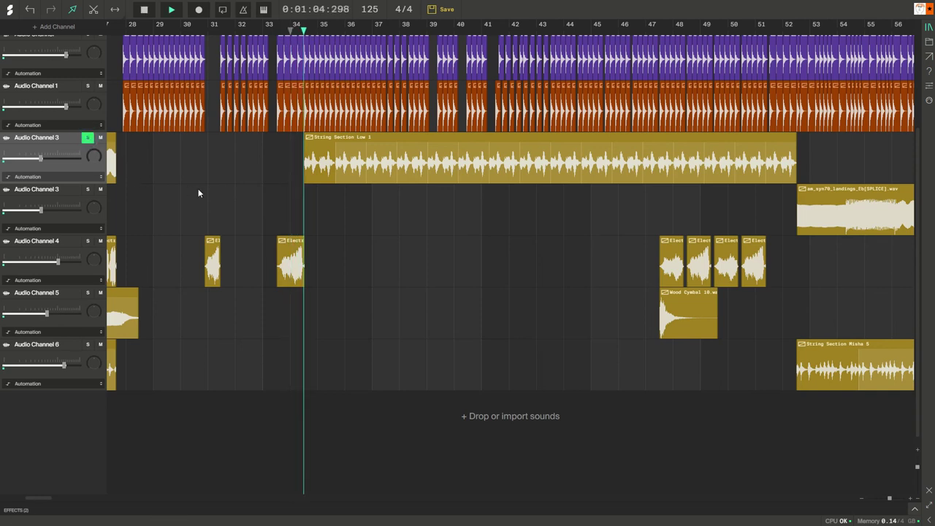
pyautogui.scroll(3, 198, 194)
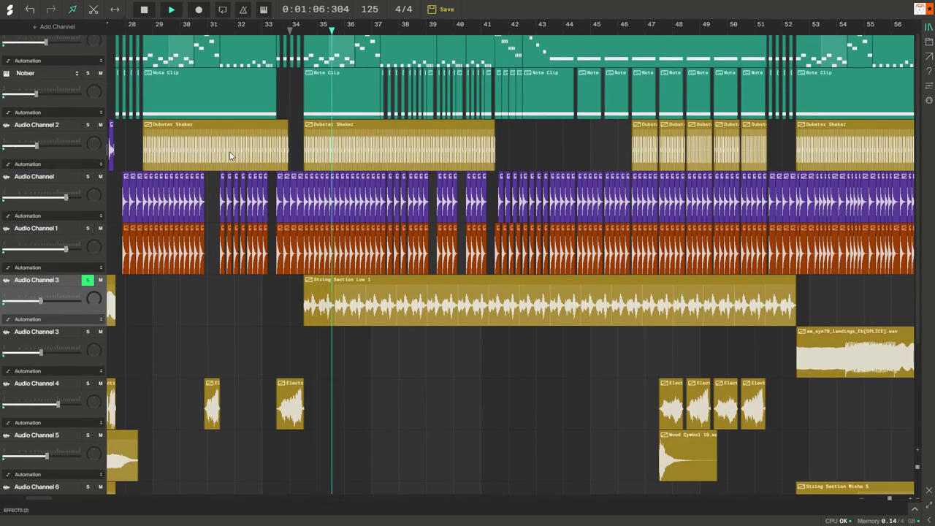
pyautogui.click(294, 28)
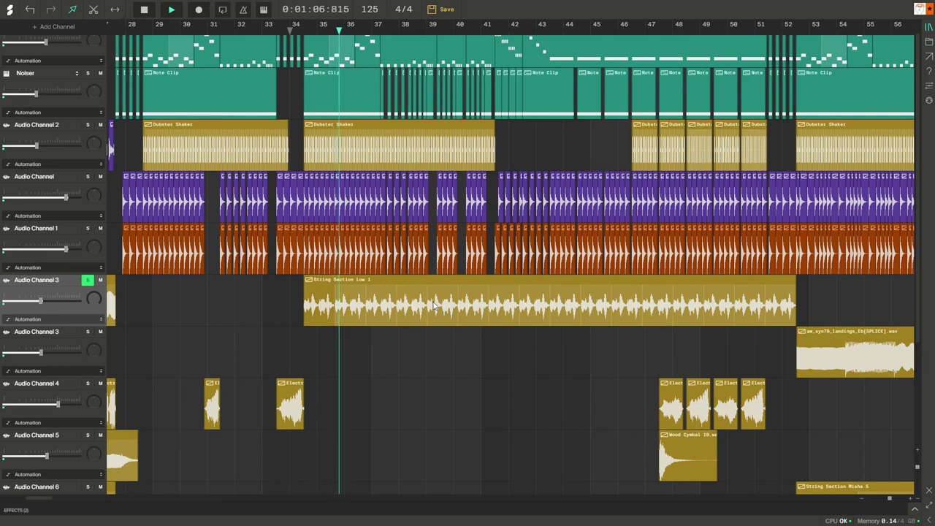
pyautogui.press('space')
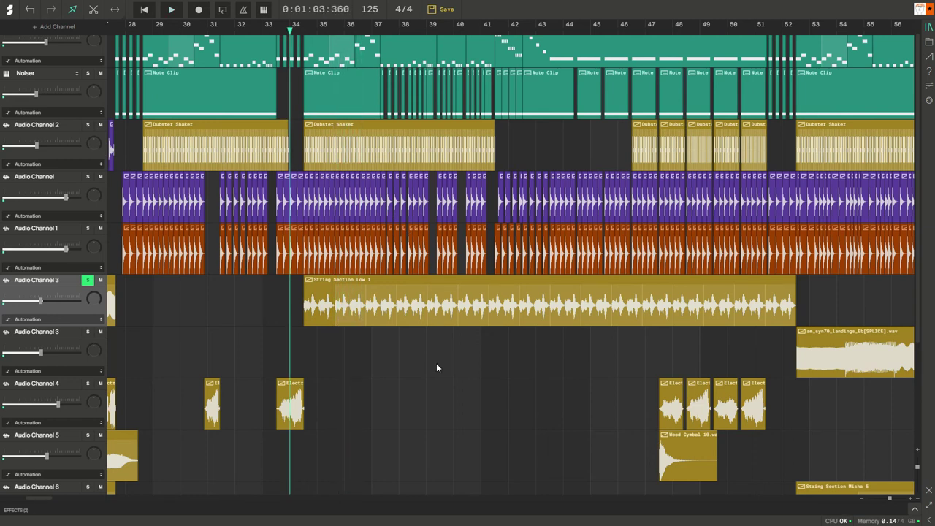
# Open Audio Channel 3's effects and play the string loop, toggling the Reverb and Parametric EQ to compare the sound.
pyautogui.click(912, 510)
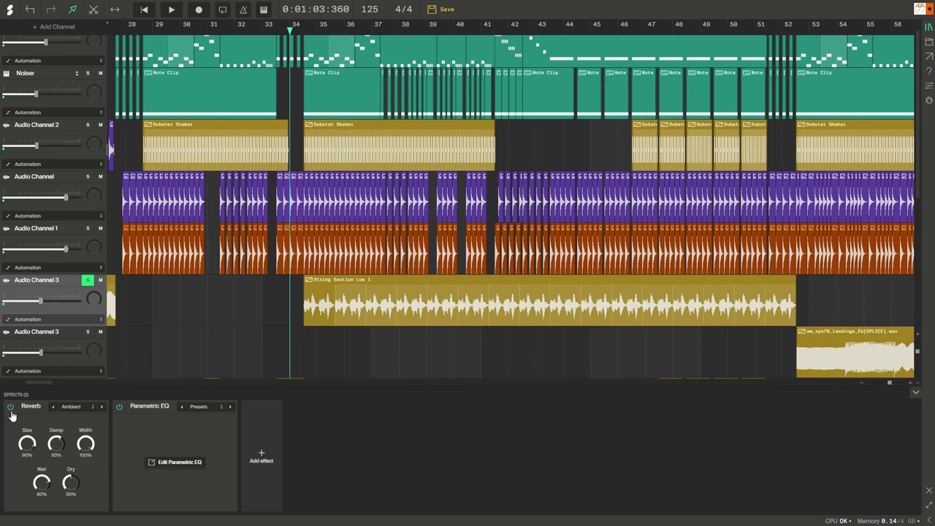
pyautogui.press('space')
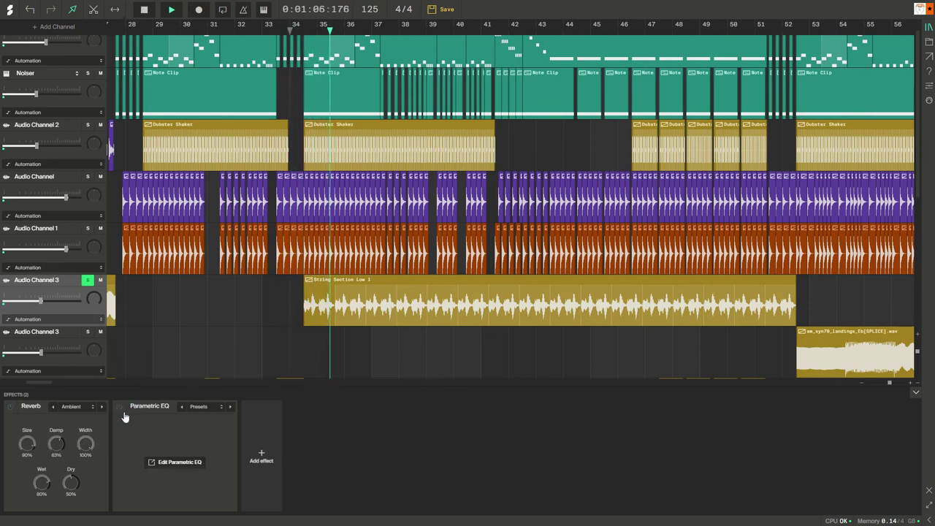
pyautogui.click(11, 406)
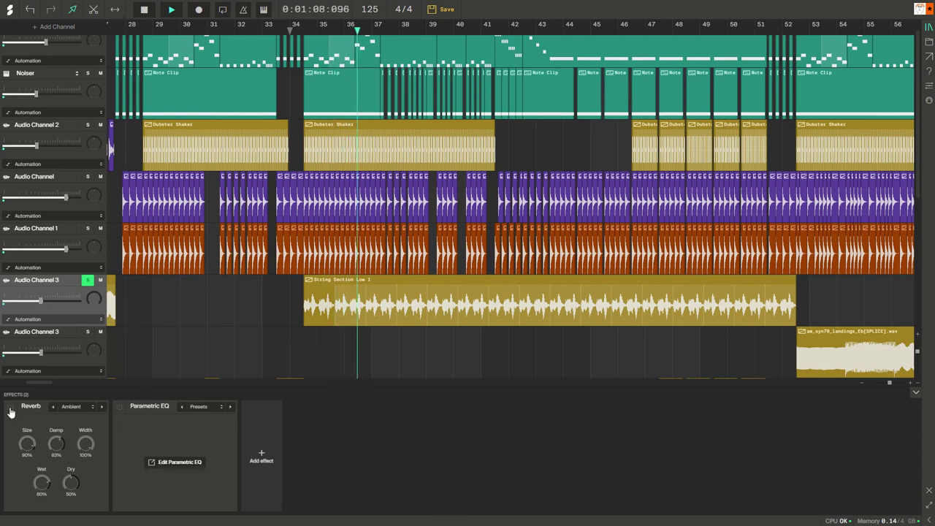
pyautogui.click(119, 407)
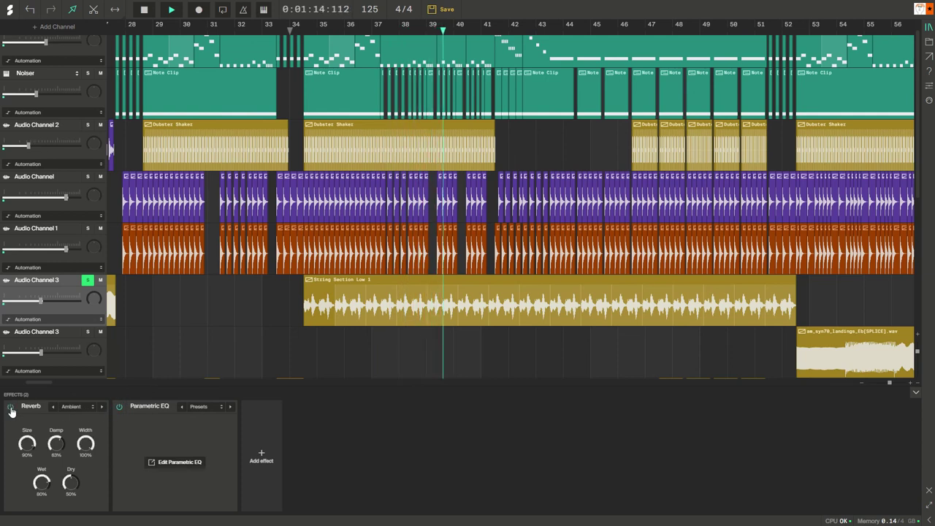
# Examine the string loop in Audio Channel 3's Parametric EQ with the analyzer set to Bars and Colors, then close it and pause playback.
pyautogui.click(174, 462)
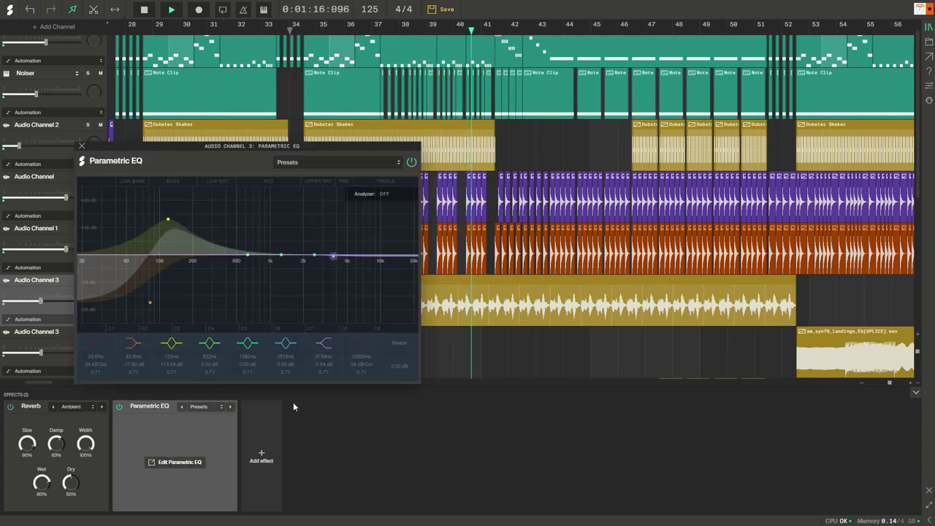
pyautogui.click(387, 199)
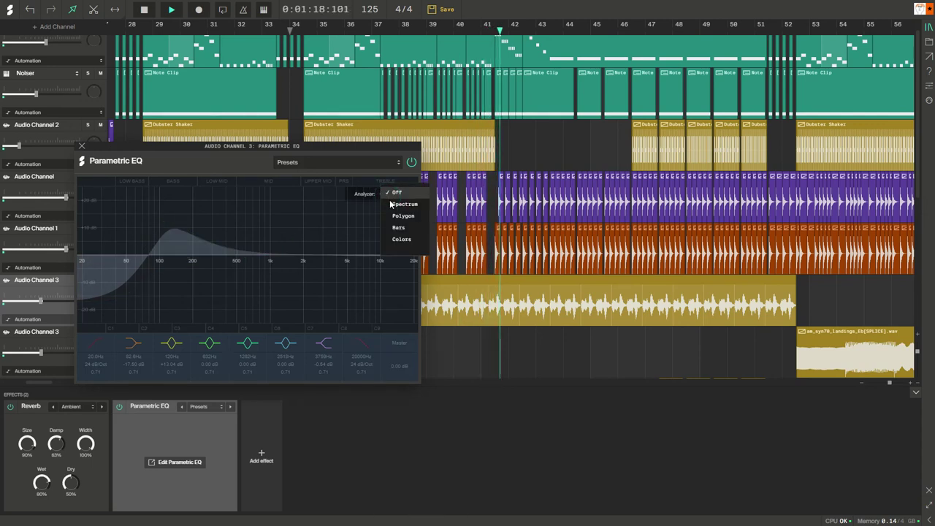
pyautogui.click(407, 231)
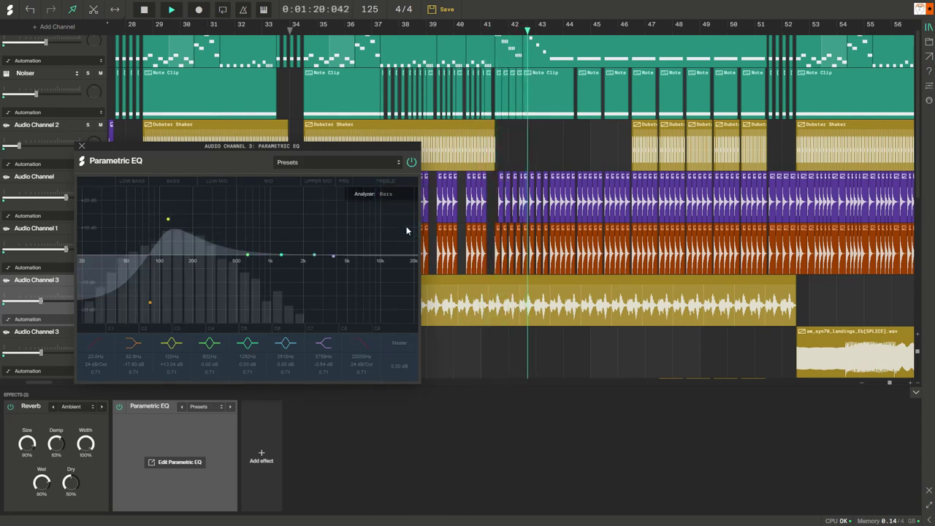
pyautogui.click(383, 197)
pyautogui.click(401, 242)
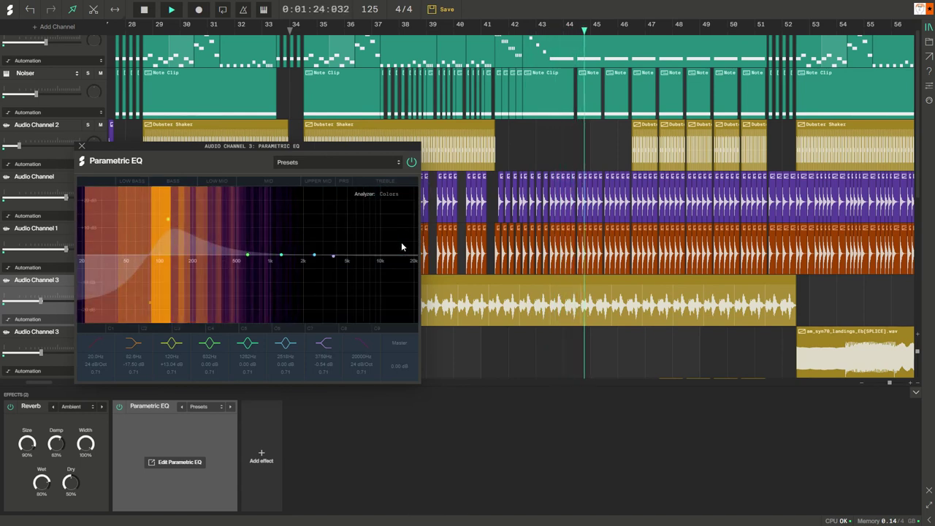
pyautogui.click(81, 145)
pyautogui.click(172, 11)
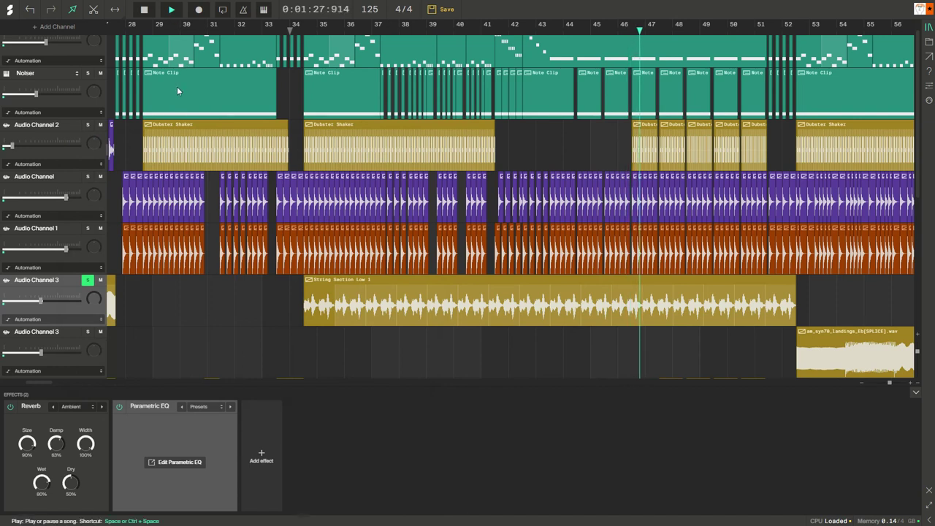
# Collapse the effects area and look over Audio Channel 2, Audio Channel 5 and Audio Channel 6.
pyautogui.click(914, 395)
pyautogui.click(71, 156)
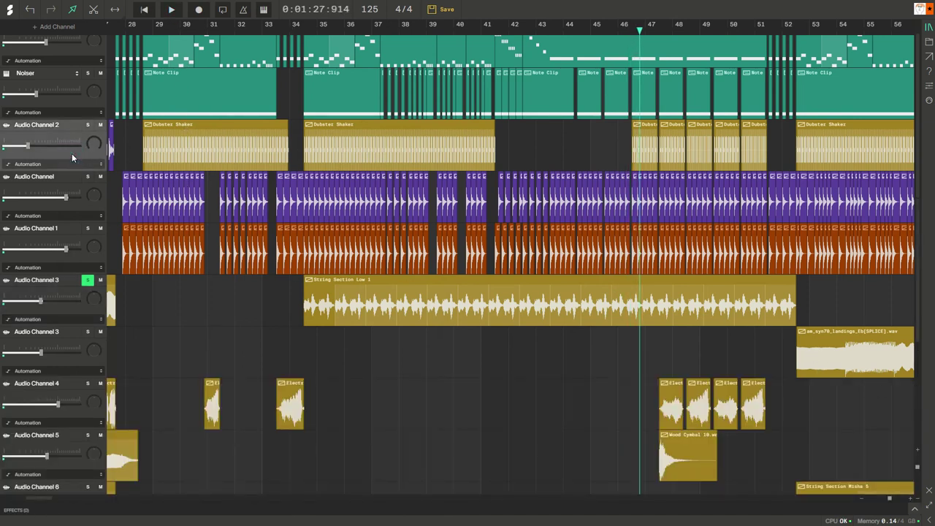
pyautogui.scroll(-5, 80, 387)
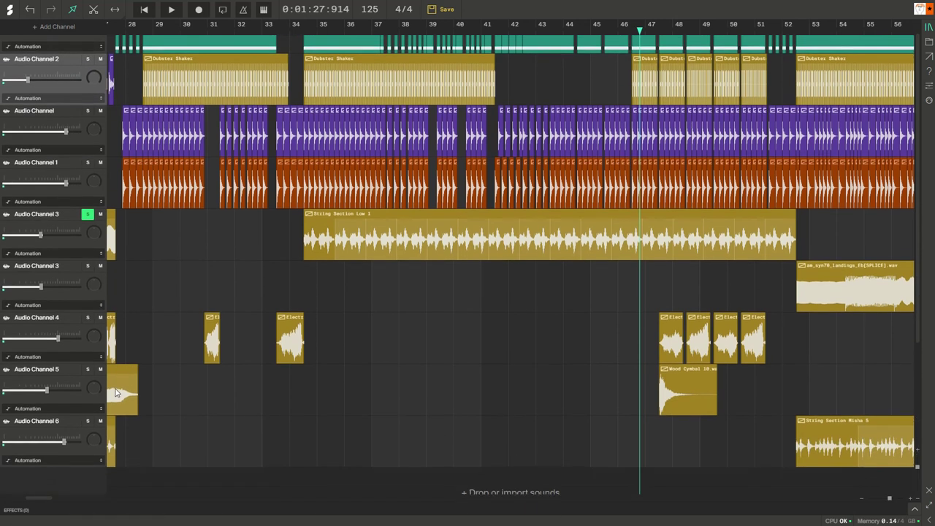
pyautogui.click(76, 325)
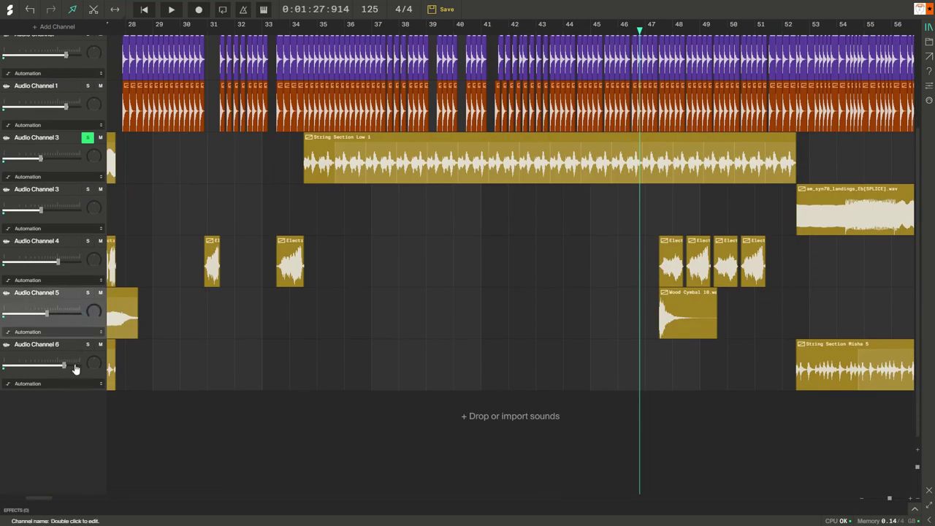
pyautogui.click(84, 354)
pyautogui.scroll(5, 358, 361)
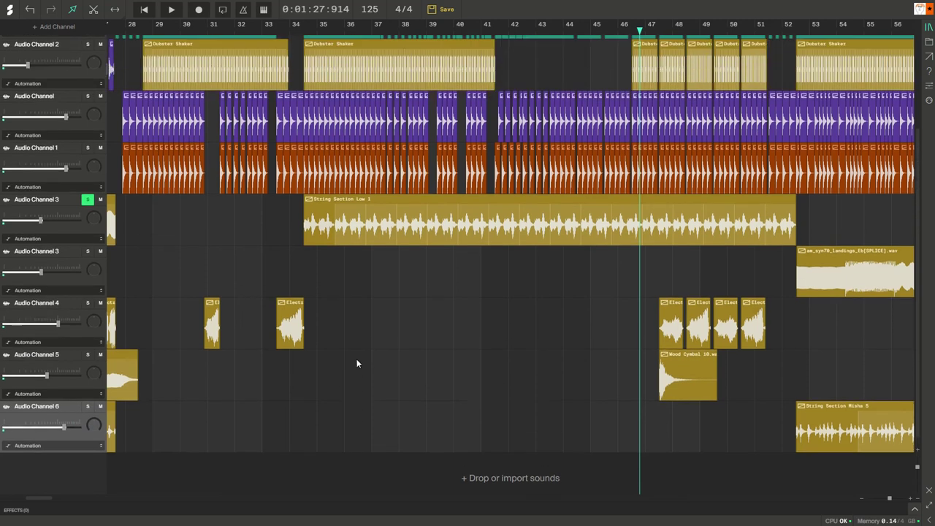
# Place the playhead near bar 88, unsolo the string loop's Audio Channel 3, and solo Audio Channel 4.
pyautogui.moveTo(48, 504); pyautogui.dragTo(88, 500)
pyautogui.click(446, 32)
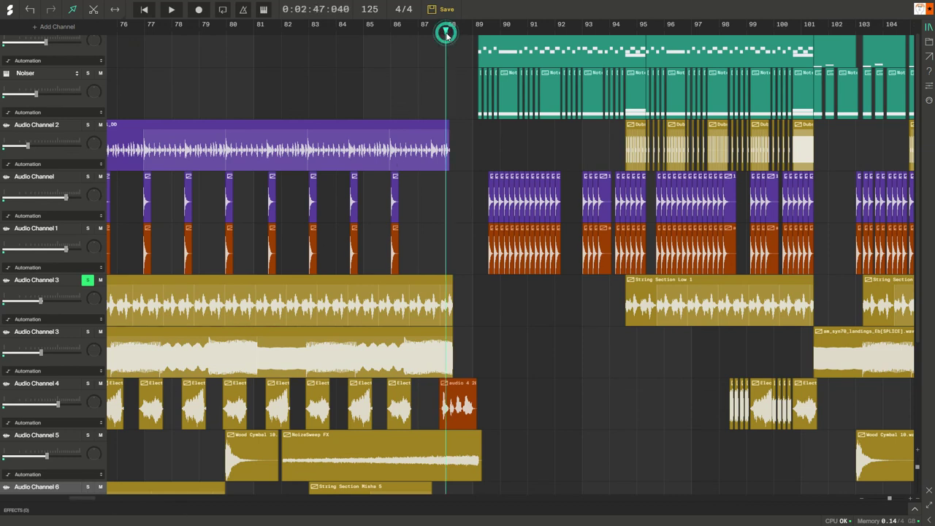
pyautogui.click(87, 280)
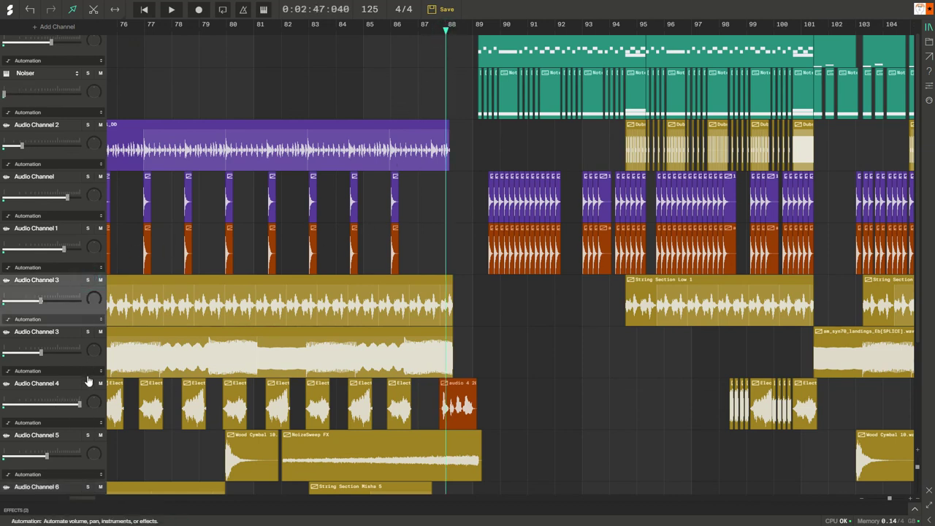
pyautogui.click(88, 383)
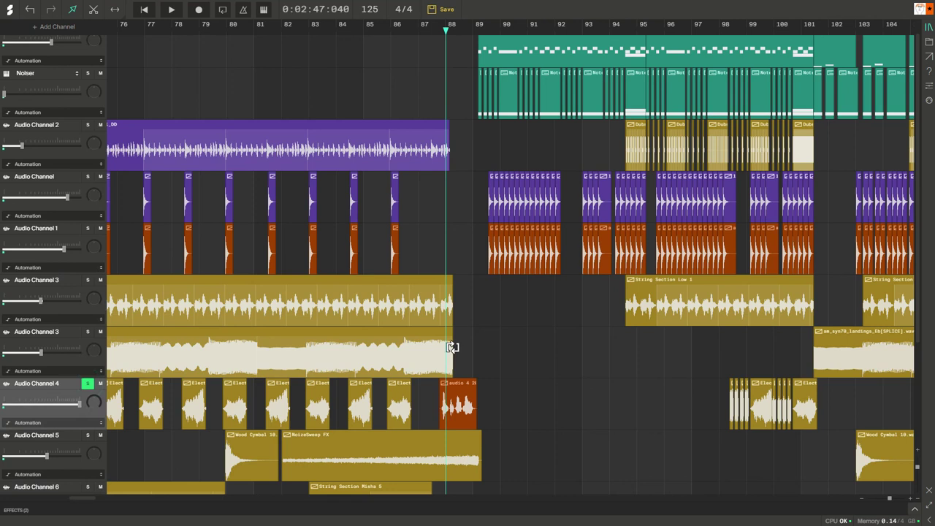
# Play the orange clip on Audio Channel 4 from its start just before bar 88, then stop playback and unsolo the channel.
pyautogui.scroll(3, 462, 356)
pyautogui.click(438, 30)
pyautogui.click(423, 31)
pyautogui.press('space')
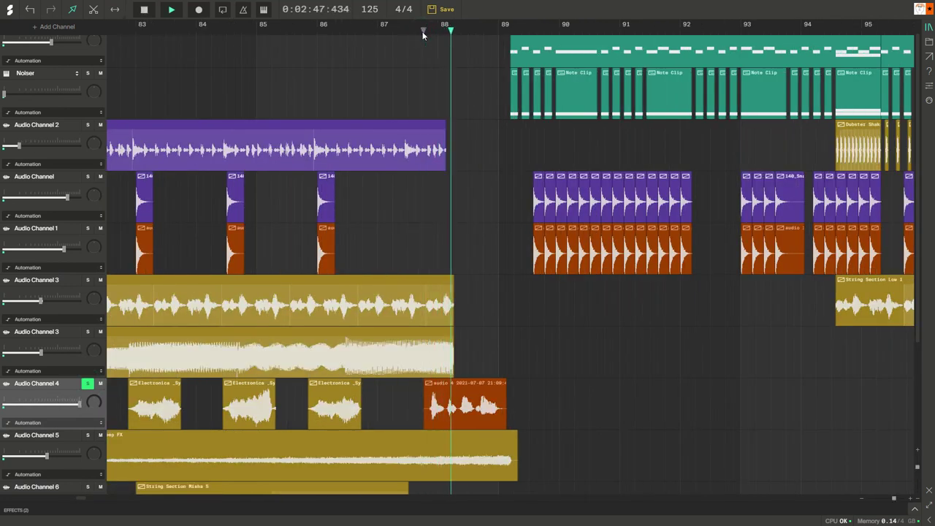
pyautogui.press('space')
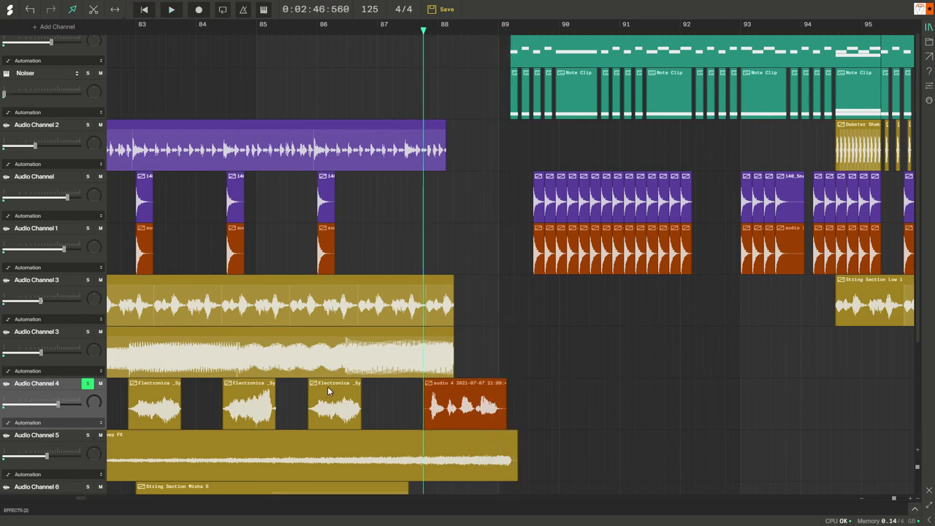
pyautogui.click(87, 383)
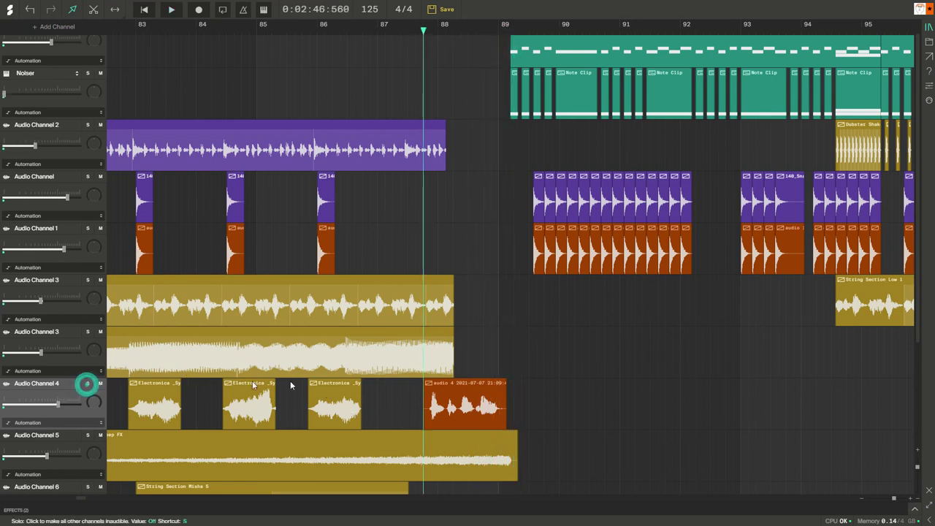
# Copy the orange clip from Audio Channel 4 to Audio Channel 1 near bar 88 without copying its automation data.
pyautogui.moveTo(462, 405); pyautogui.dragTo(468, 254)
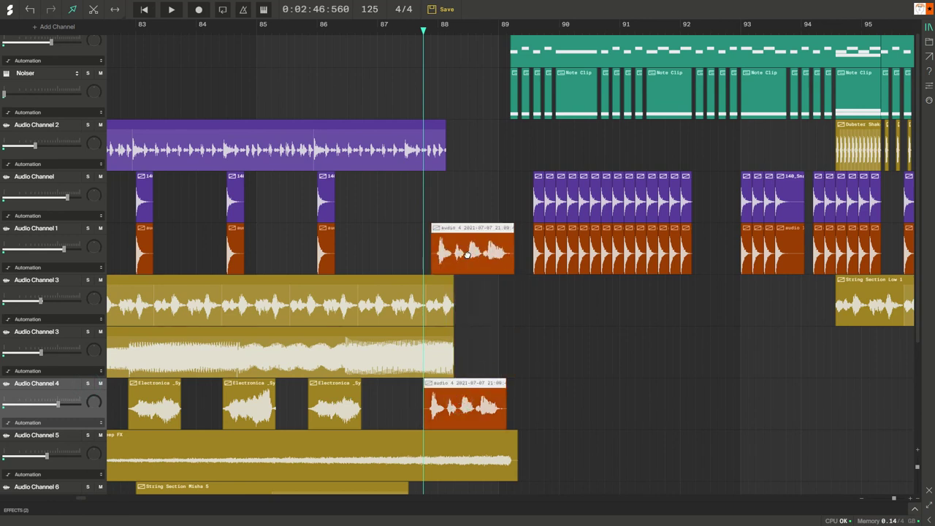
pyautogui.moveTo(467, 254); pyautogui.dragTo(467, 255)
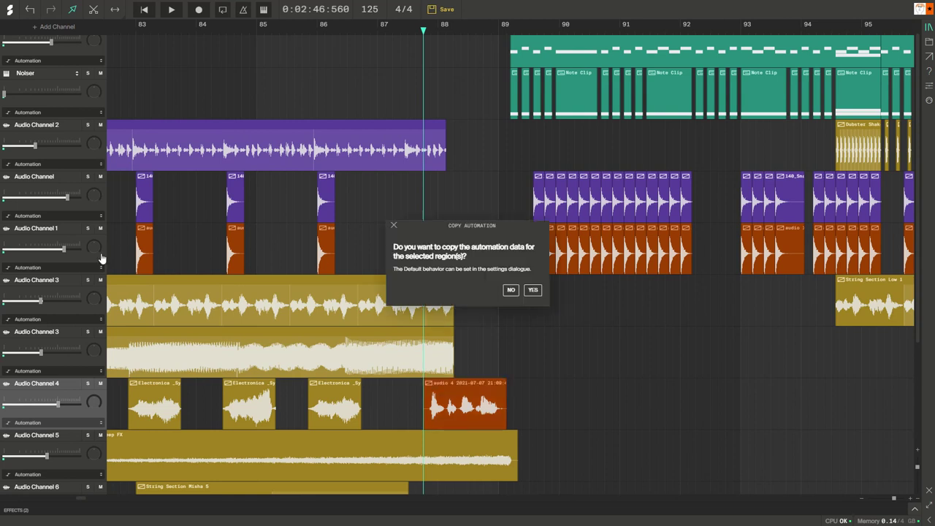
pyautogui.click(511, 291)
# Check the neighbouring channels for effects and move the copied orange clip to Audio Channel 2, starting just after bar 88.
pyautogui.click(82, 253)
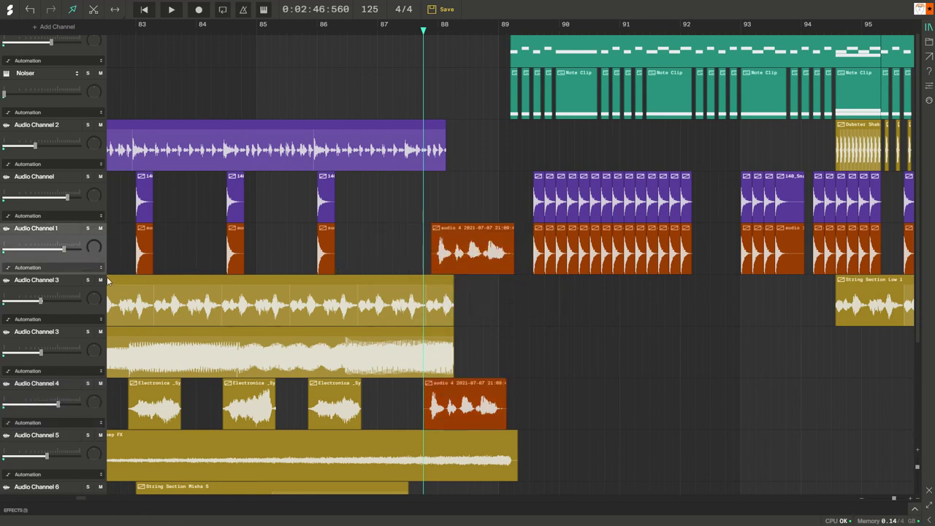
pyautogui.click(75, 310)
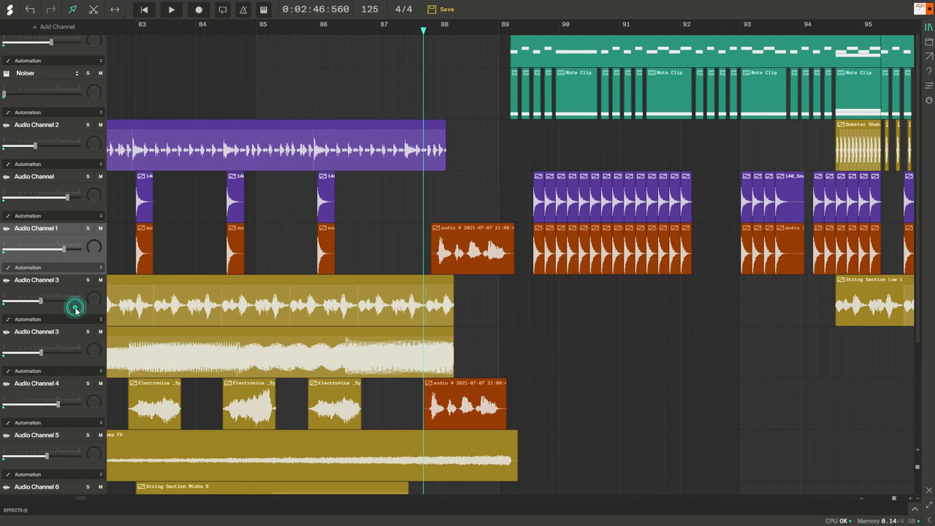
pyautogui.click(80, 194)
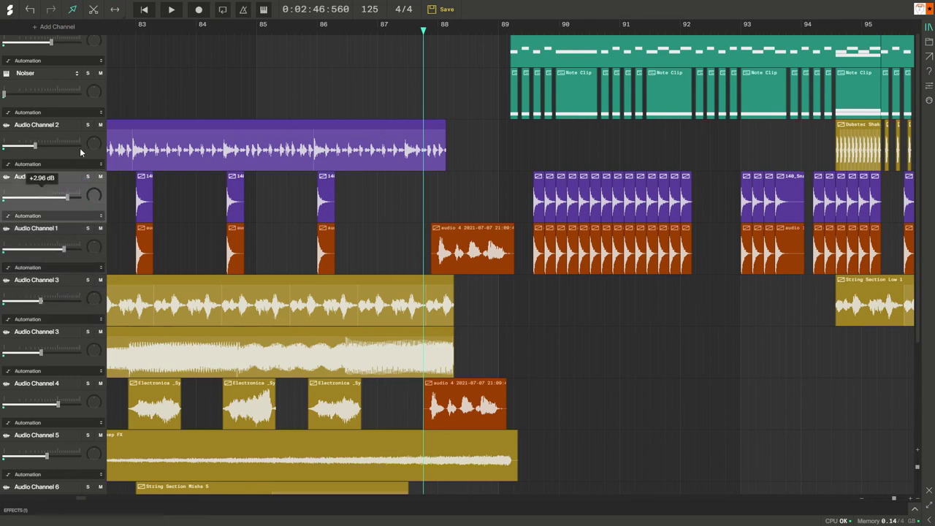
pyautogui.click(81, 153)
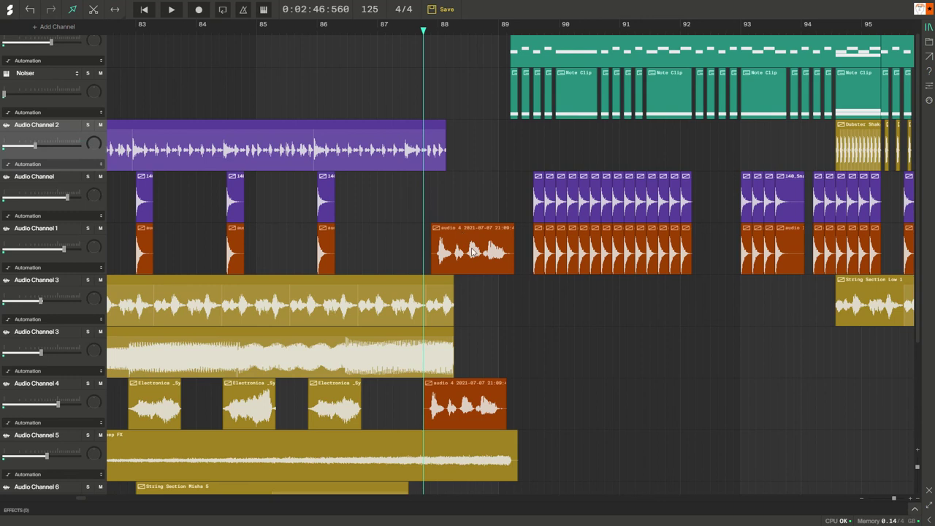
pyautogui.moveTo(471, 248); pyautogui.dragTo(500, 153)
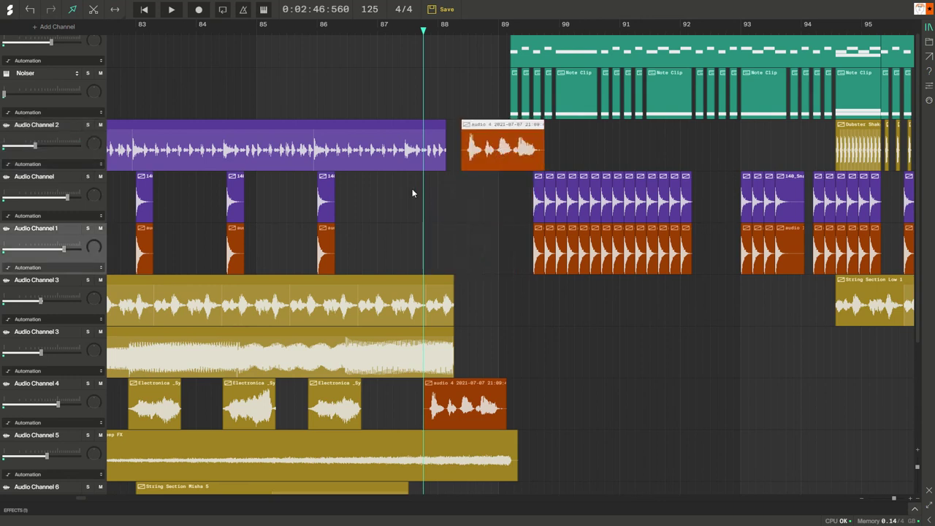
# Place the playhead before the copied clip, solo Audio Channel 2, and raise its volume automation across the clip.
pyautogui.click(455, 31)
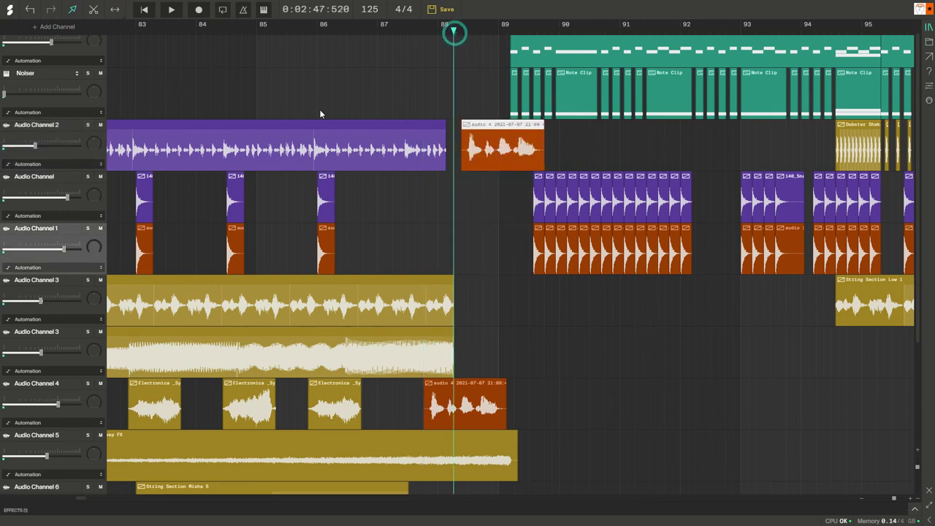
pyautogui.click(87, 125)
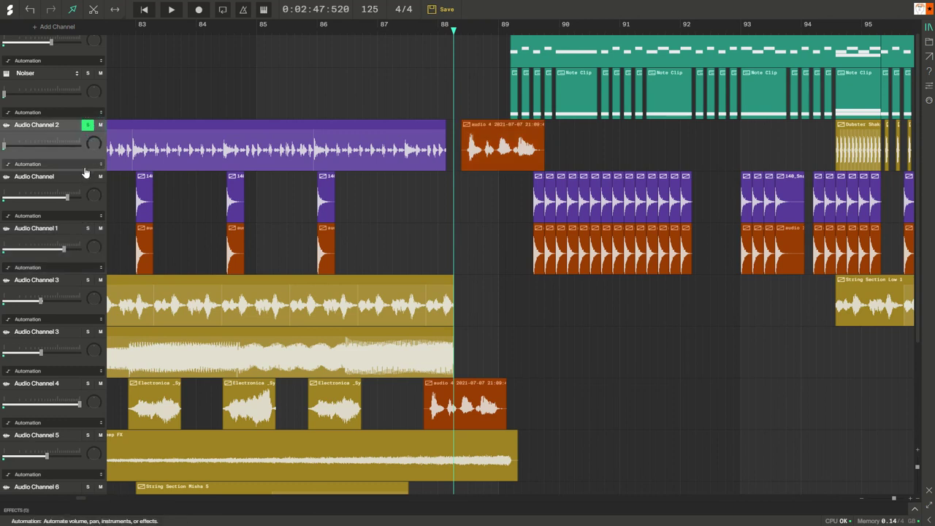
pyautogui.click(84, 164)
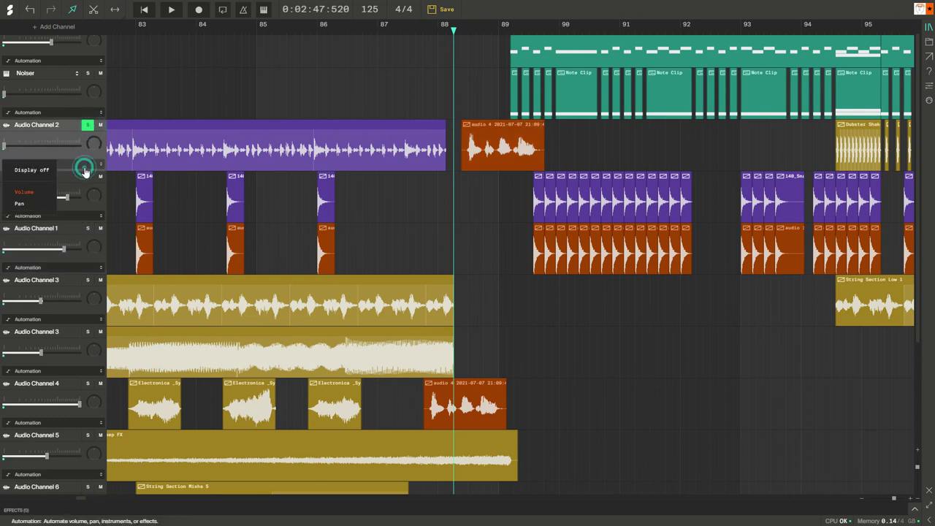
pyautogui.click(46, 192)
pyautogui.moveTo(461, 171); pyautogui.dragTo(462, 127)
pyautogui.moveTo(565, 139); pyautogui.dragTo(562, 127)
# Play the copied clip on Audio Channel 2, stop, and play it again to hear it without effects.
pyautogui.press('space')
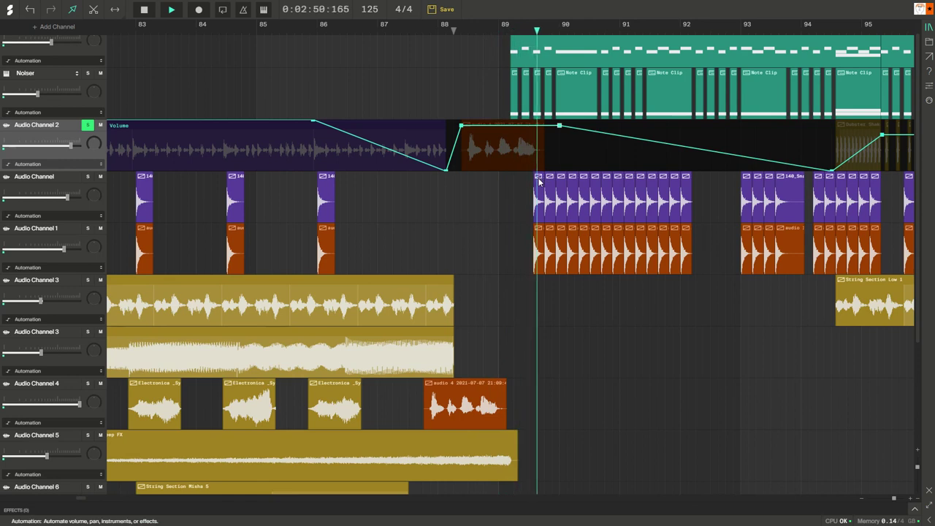
pyautogui.press('space')
pyautogui.press('space')
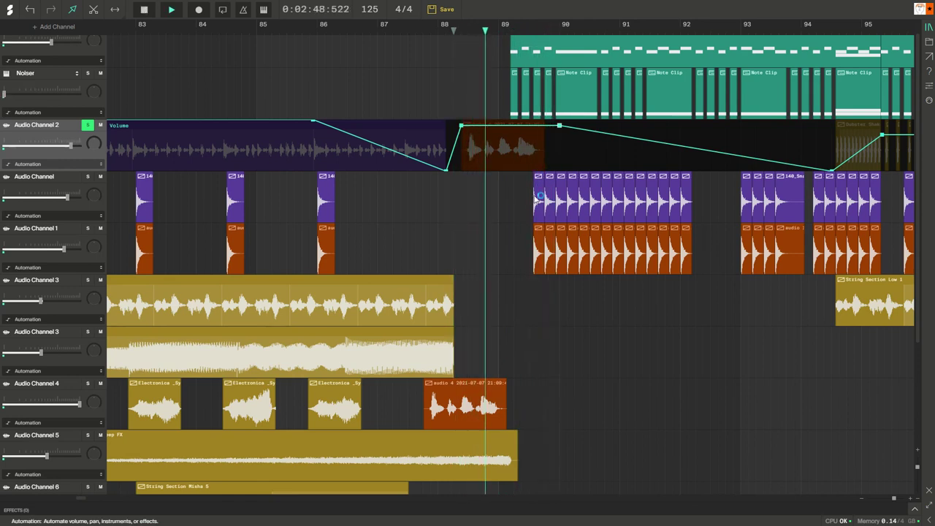
# Stop playback and hide the volume automation on Audio Channel 2.
pyautogui.press('space')
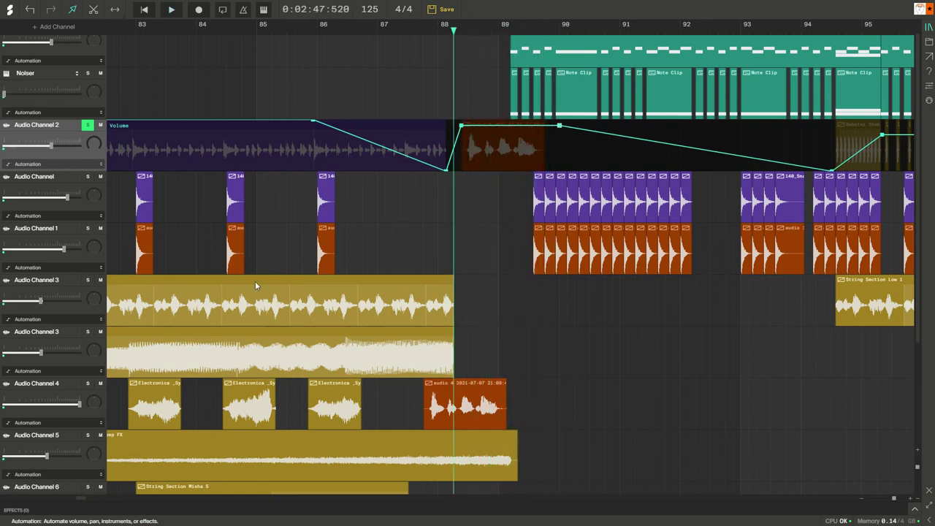
pyautogui.click(89, 171)
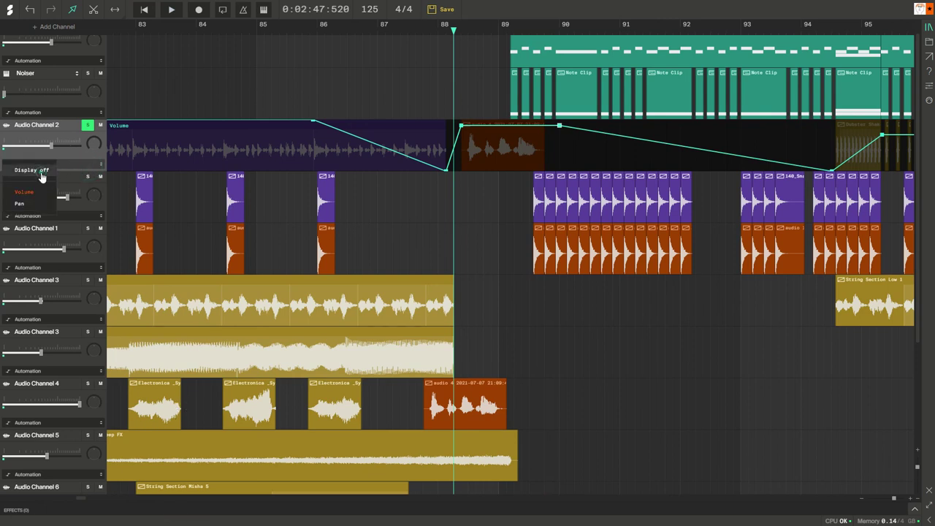
pyautogui.click(42, 174)
# Shorten the copied orange clip on Audio Channel 2 with Pitch Stretch to end just after bar 89, and play it.
pyautogui.click(115, 14)
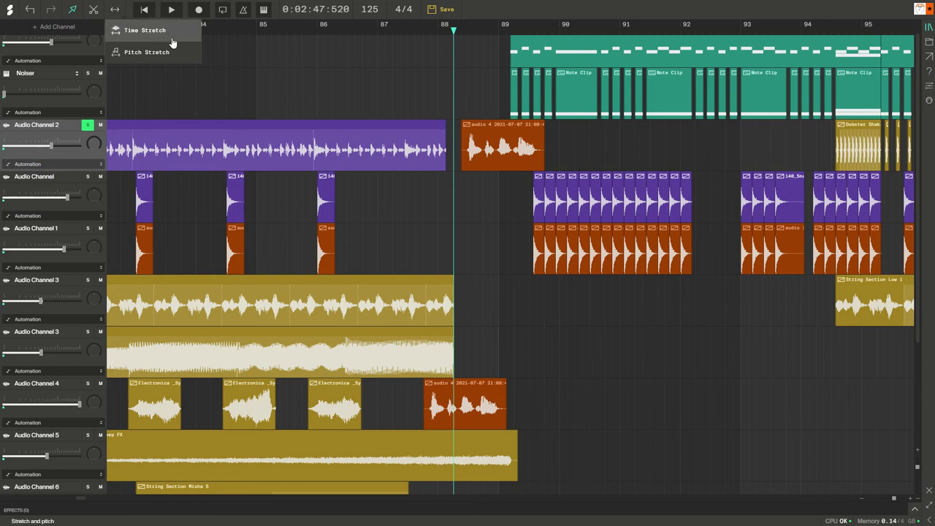
pyautogui.click(171, 33)
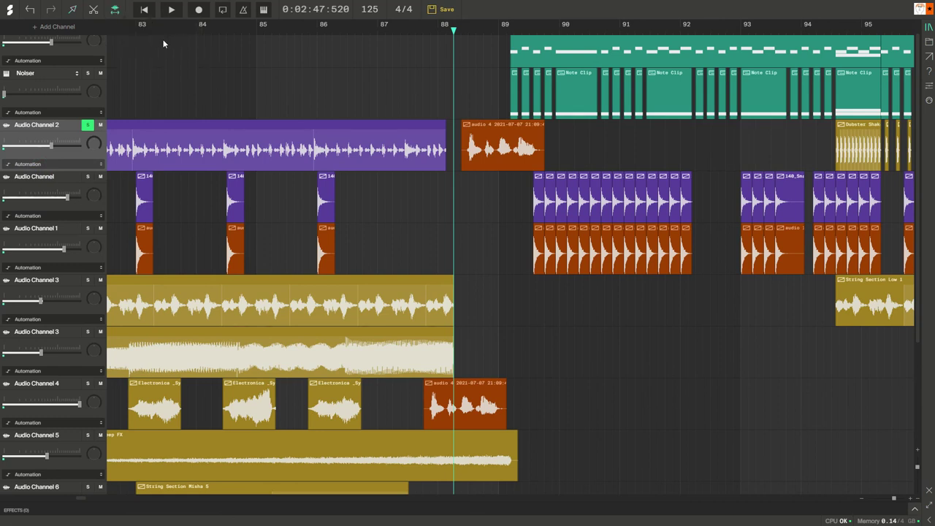
pyautogui.click(113, 17)
pyautogui.click(126, 54)
pyautogui.moveTo(541, 147); pyautogui.dragTo(507, 163)
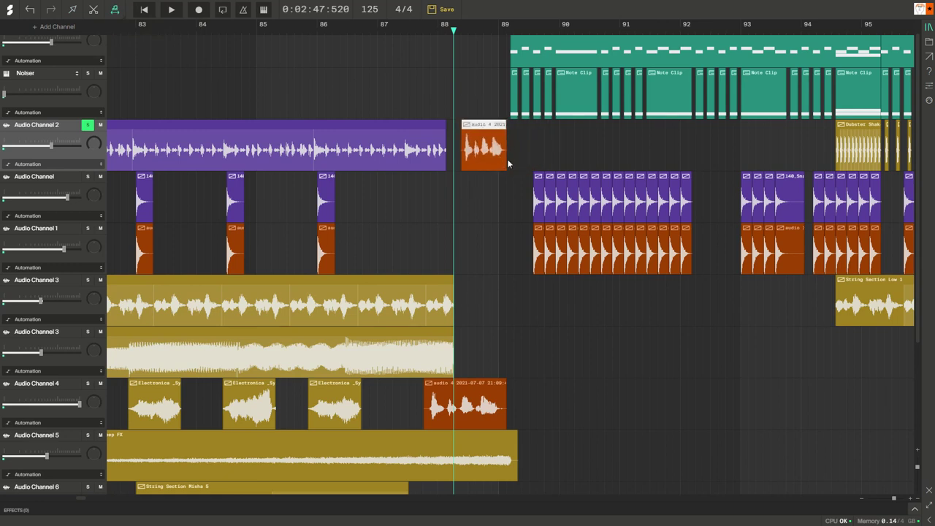
pyautogui.press('space')
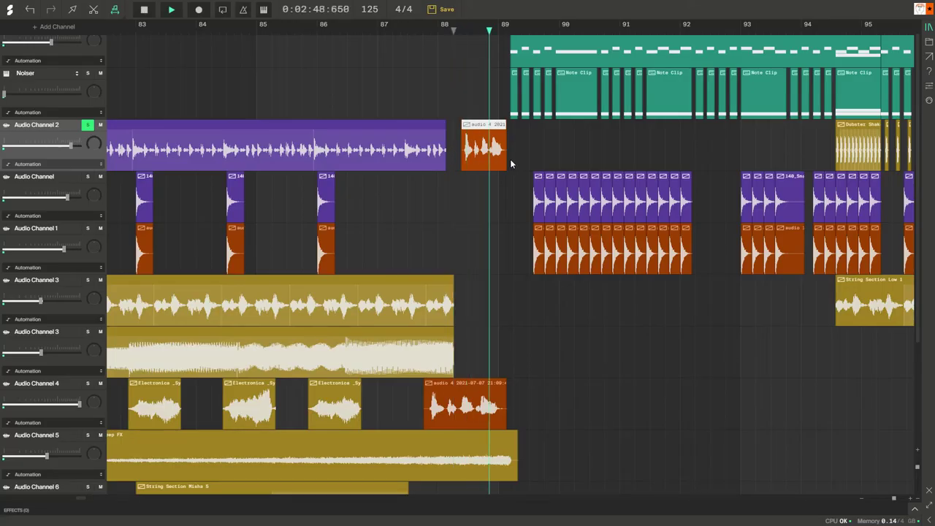
pyautogui.press('space')
# Lengthen the pitch-stretched clip on Audio Channel 2 slightly and play it again.
pyautogui.moveTo(505, 158); pyautogui.dragTo(513, 160)
pyautogui.press('space')
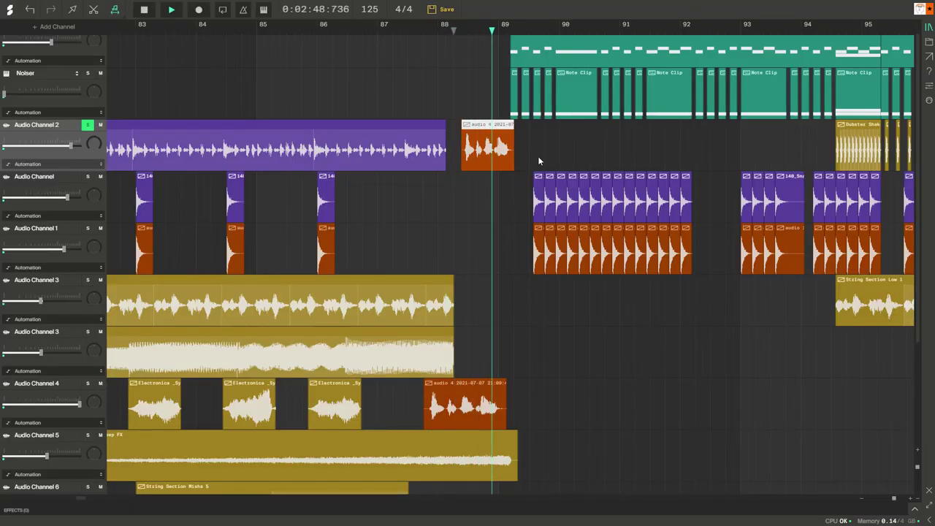
pyautogui.press('space')
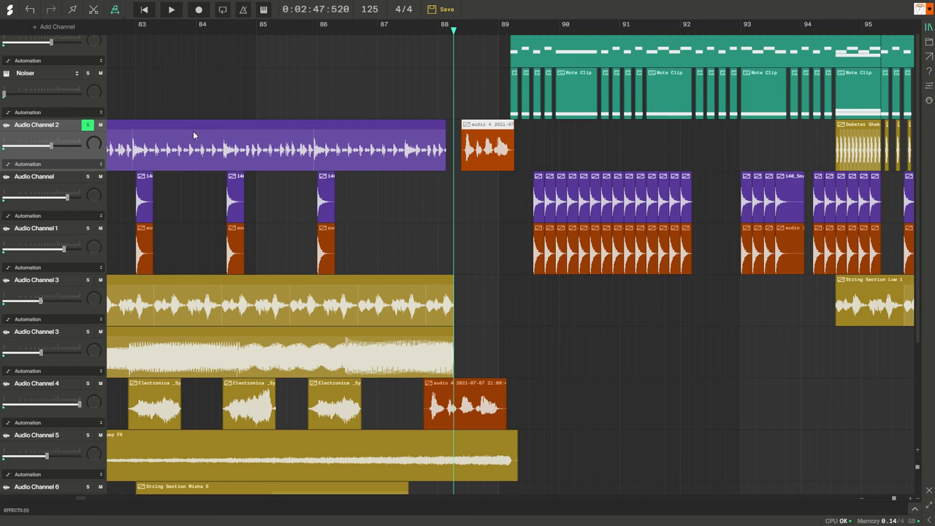
# Delete the copied orange clip from Audio Channel 2 and turn off the channel's solo.
pyautogui.rightClick(472, 151)
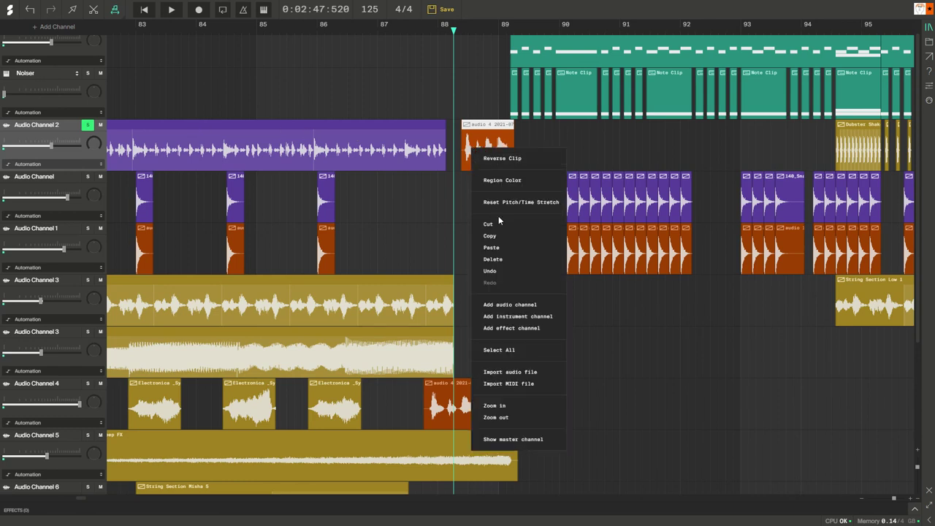
pyautogui.click(504, 261)
pyautogui.click(90, 126)
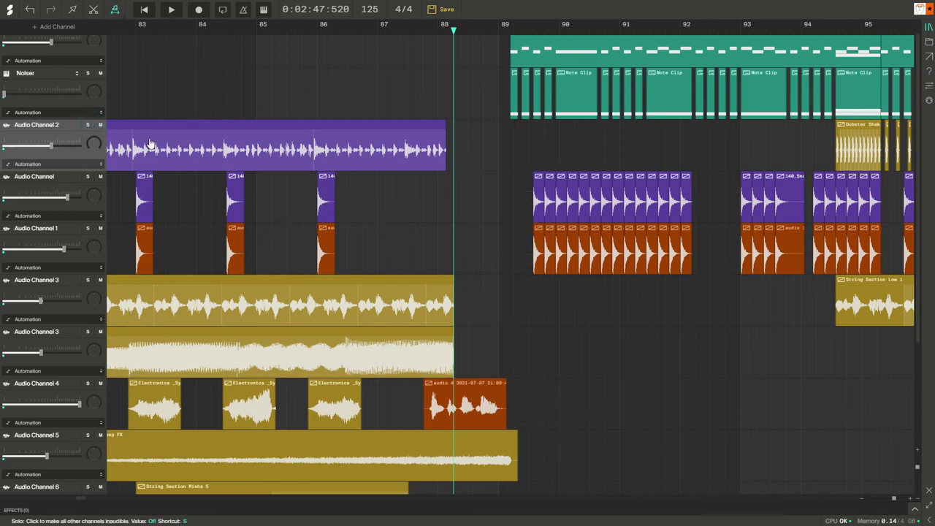
# Remove the two raised volume automation points between bars 88 and 90 on Audio Channel 2 and hide the automation.
pyautogui.click(52, 168)
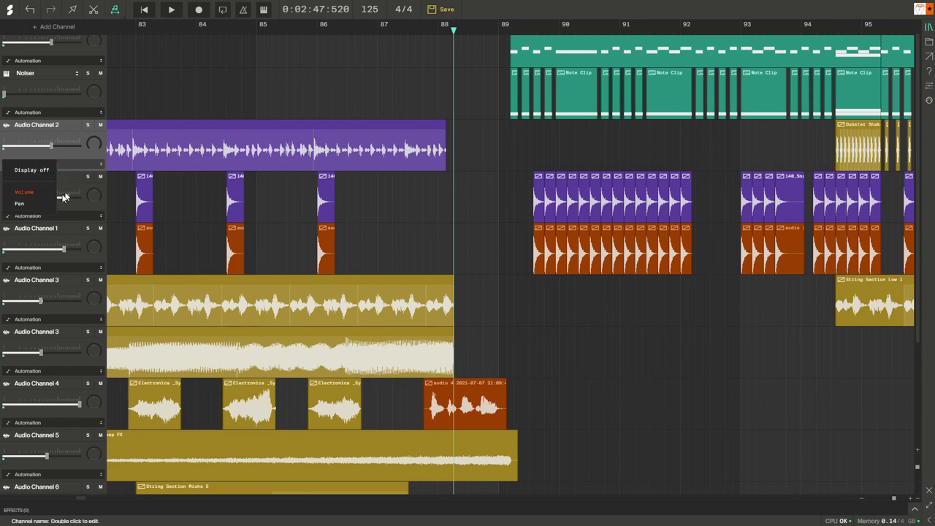
pyautogui.click(55, 196)
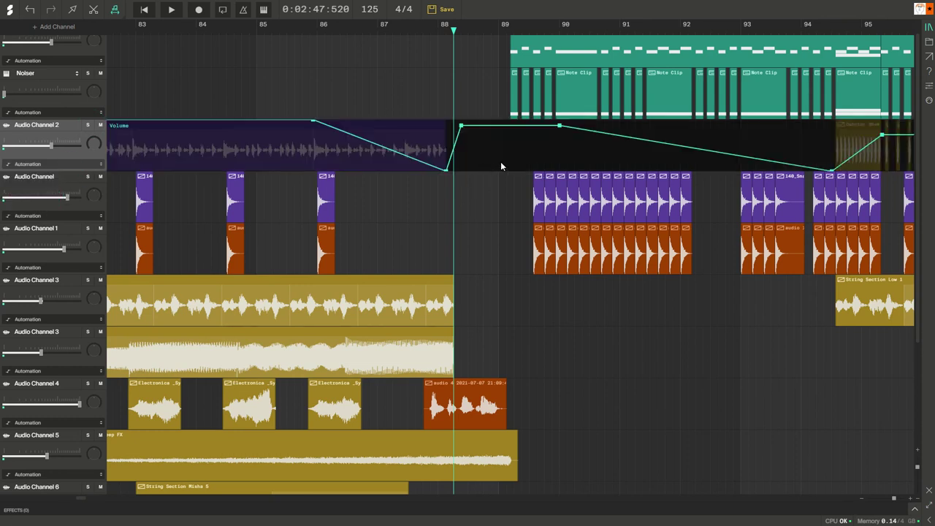
pyautogui.doubleClick(461, 128)
pyautogui.doubleClick(559, 128)
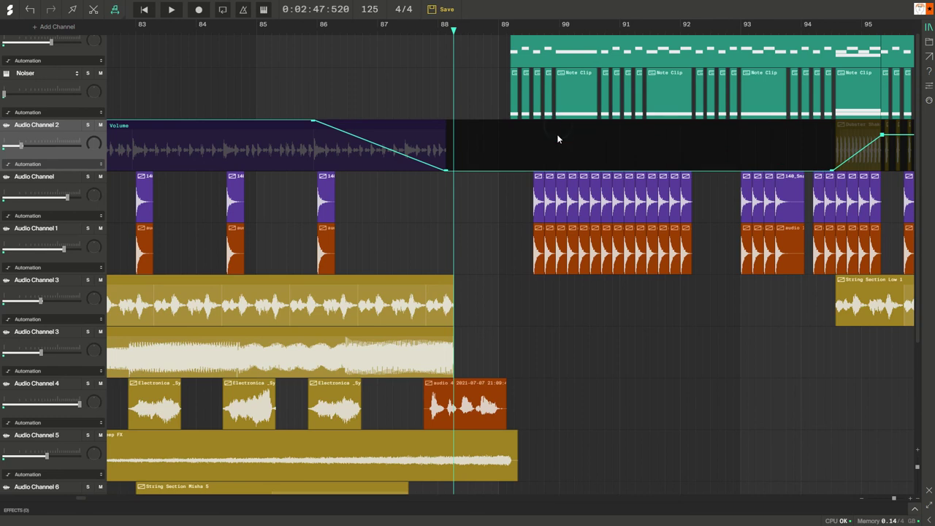
pyautogui.click(92, 165)
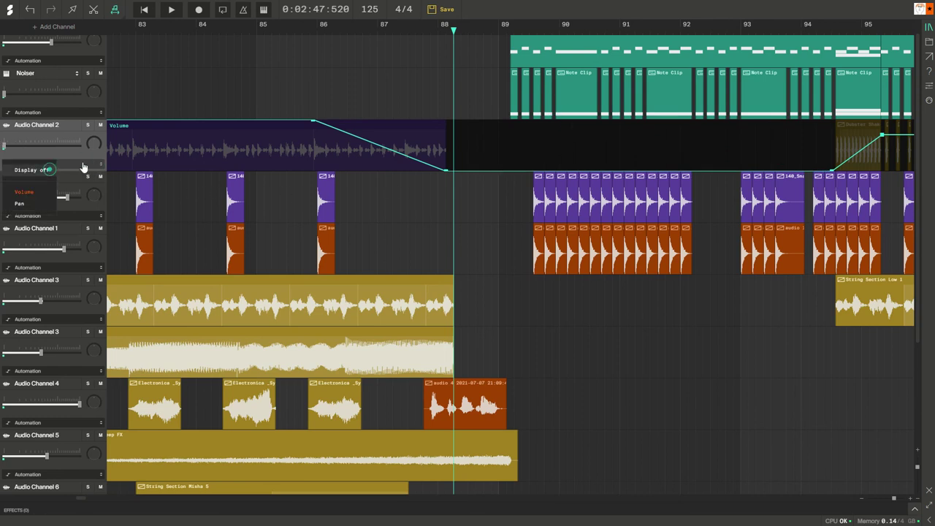
pyautogui.click(52, 173)
# Save the song and play it from shortly after bar 87 through the orange clip on Audio Channel 4.
pyautogui.click(443, 9)
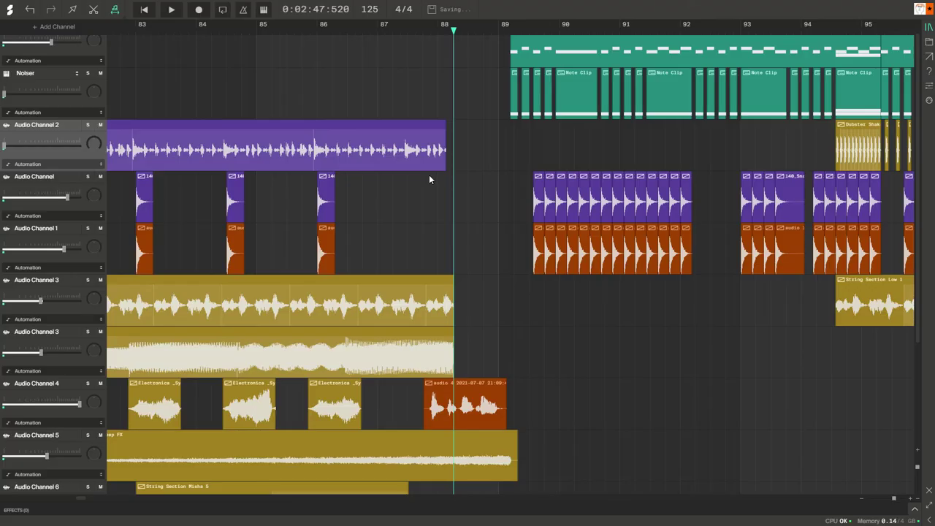
pyautogui.click(402, 30)
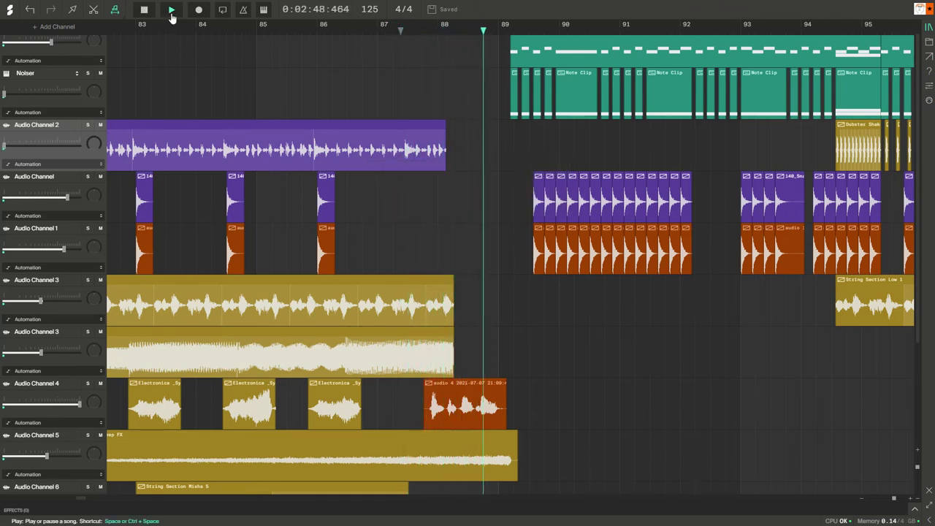
pyautogui.click(171, 16)
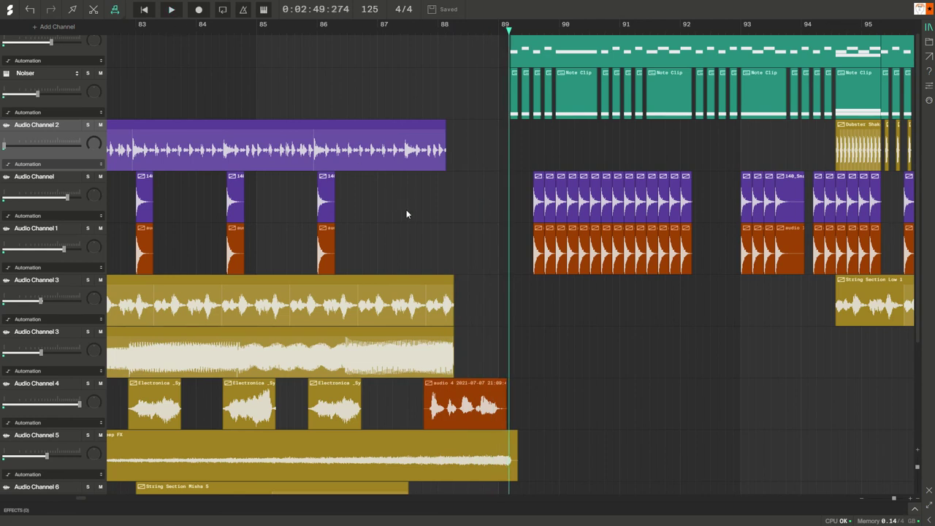
# Look over the whole arrangement from its first bars to its end, including the lower audio channels.
pyautogui.scroll(-2, 407, 214)
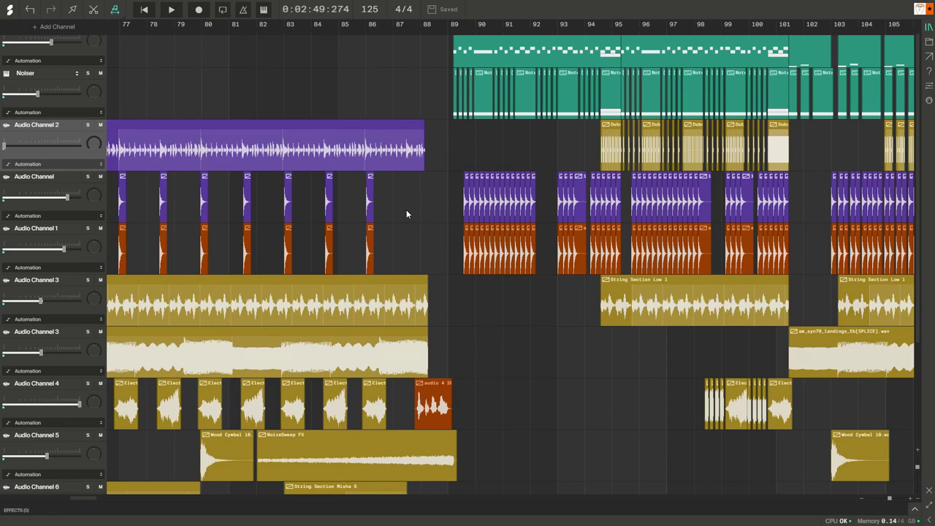
pyautogui.scroll(-2, 407, 214)
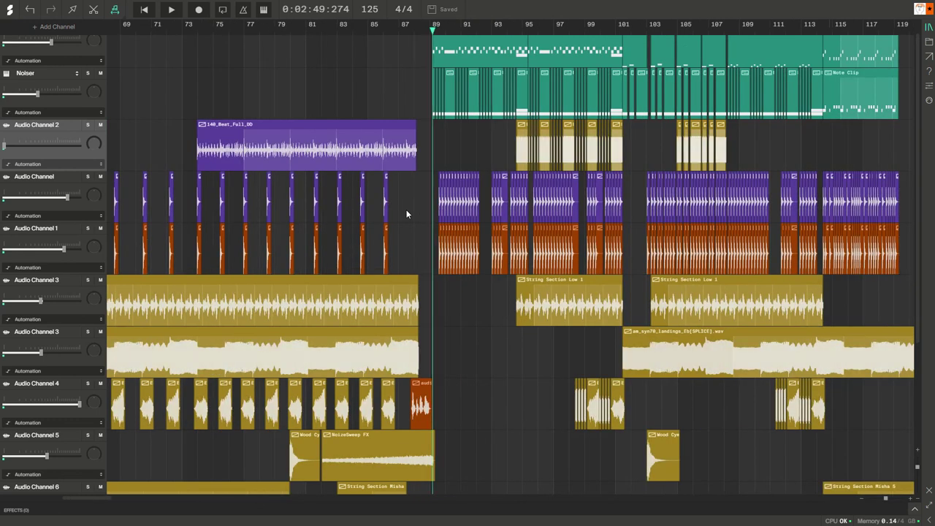
pyautogui.scroll(1, 407, 214)
pyautogui.scroll(-2, 413, 241)
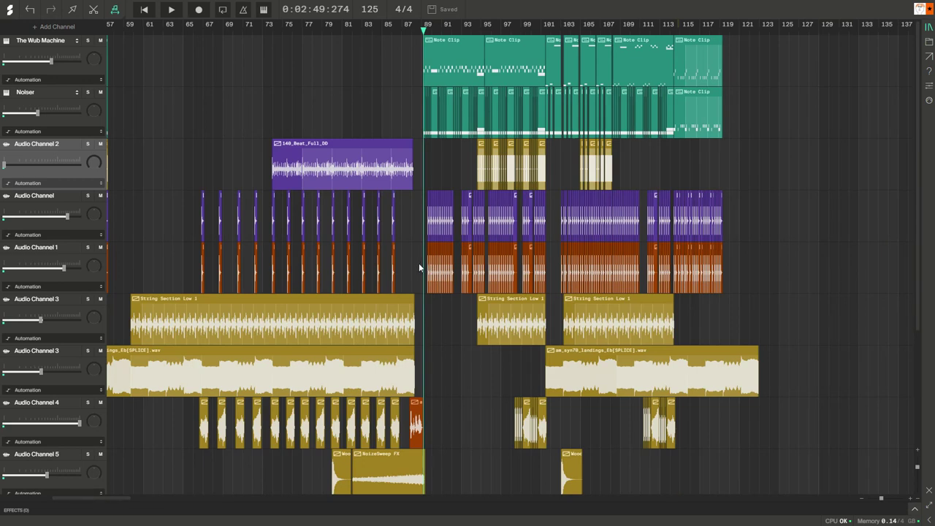
pyautogui.moveTo(119, 501); pyautogui.dragTo(68, 507)
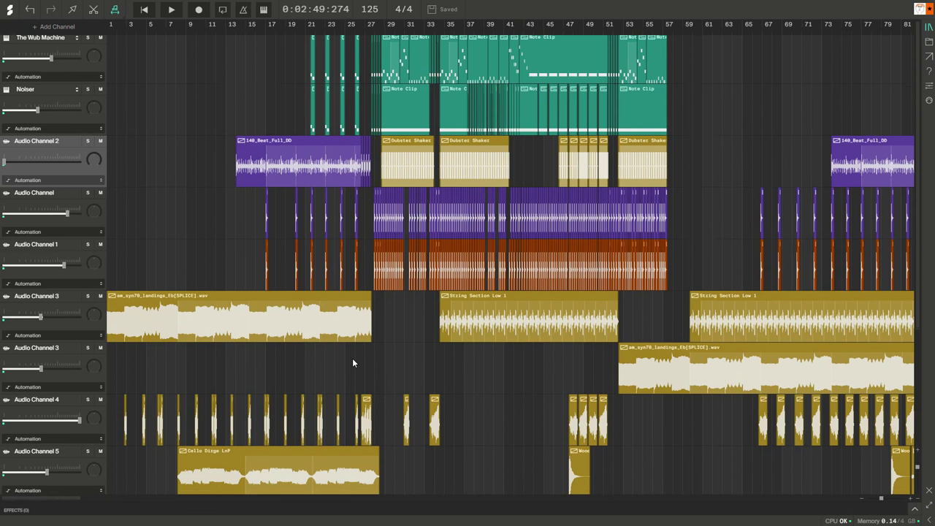
pyautogui.scroll(-4, 352, 358)
pyautogui.moveTo(53, 501); pyautogui.dragTo(154, 482)
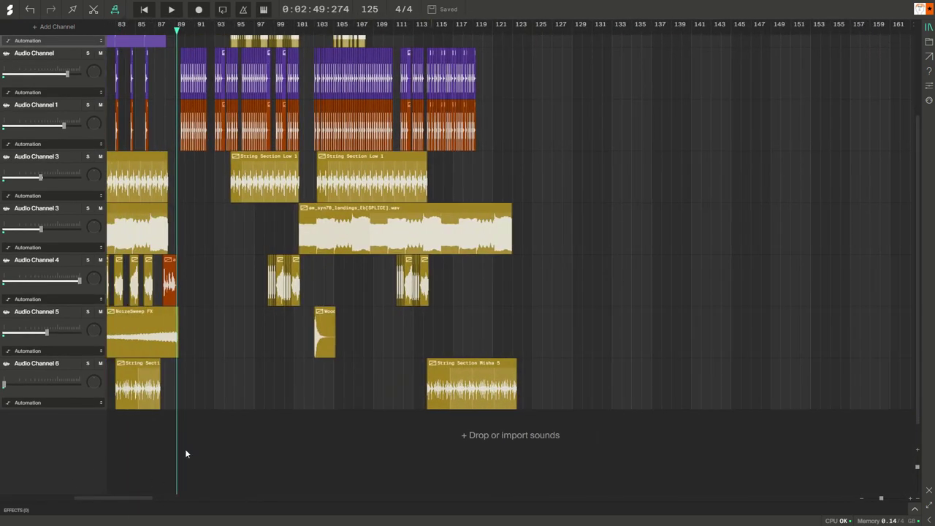